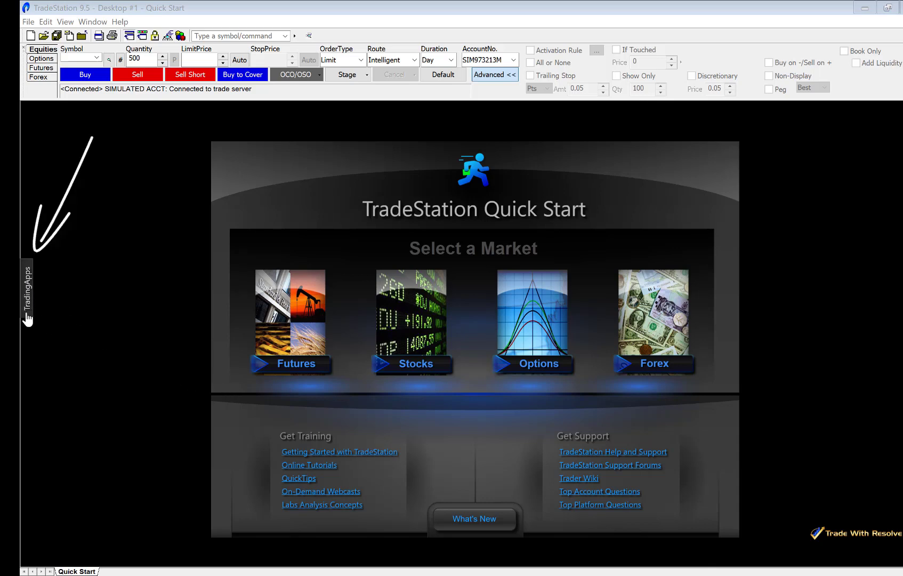
- Look over the available apps in the TradingApps launcher, moving it for a full view, and close it
left_click(31, 297)
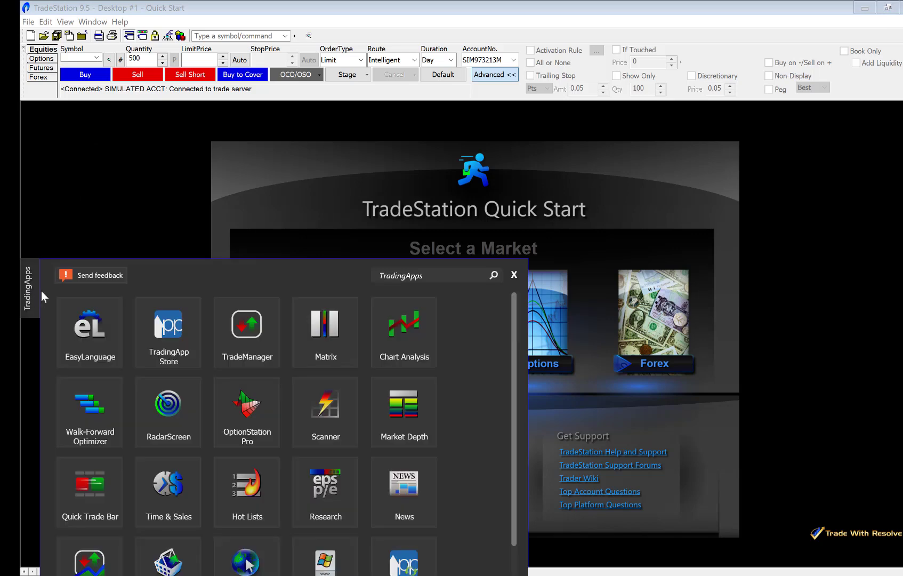
left_click_drag(199, 281, 214, 145)
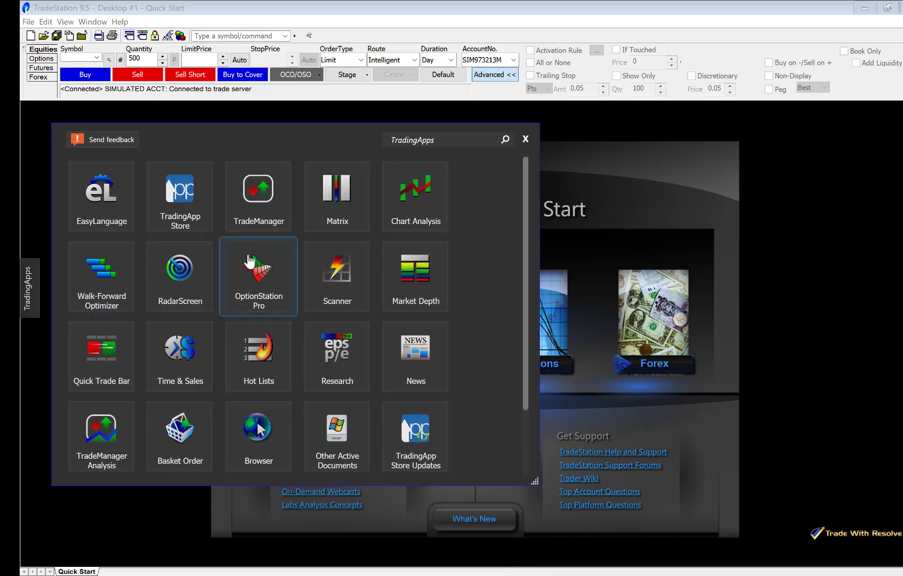
left_click(525, 139)
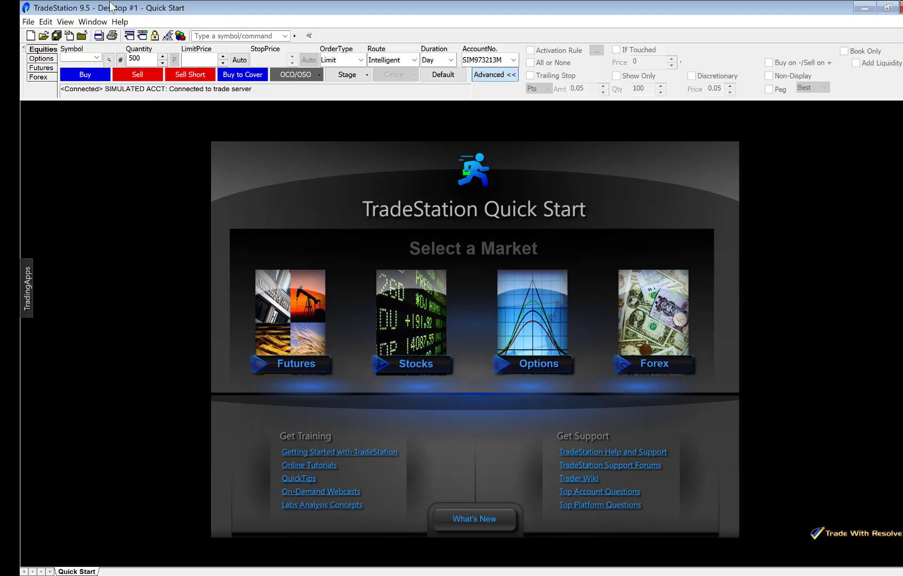
- Create a new desktop
right_click(209, 7)
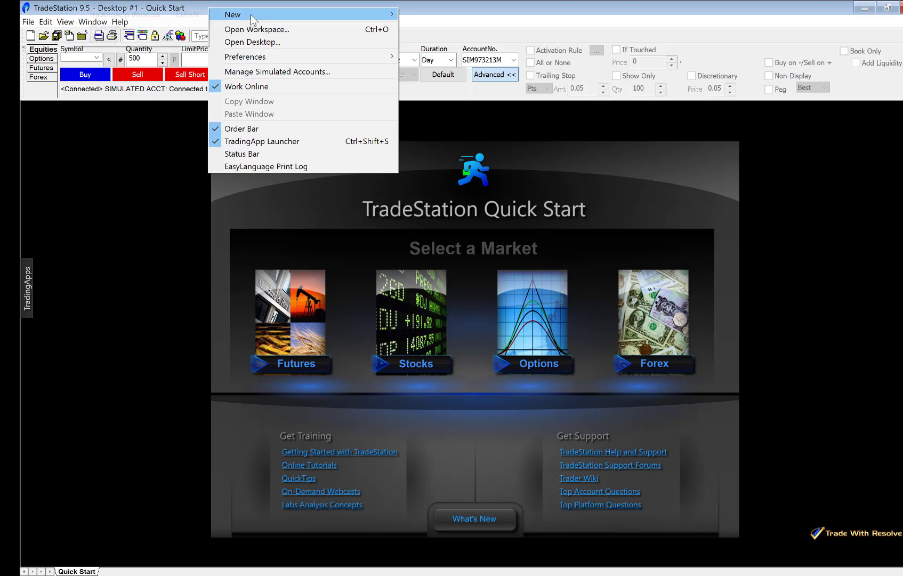
mouse_move(251, 16)
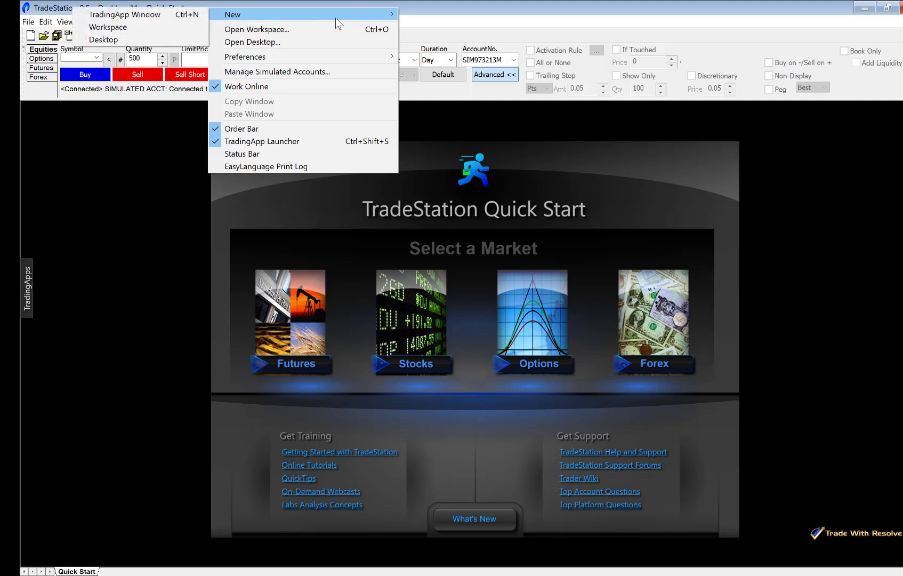
left_click(136, 37)
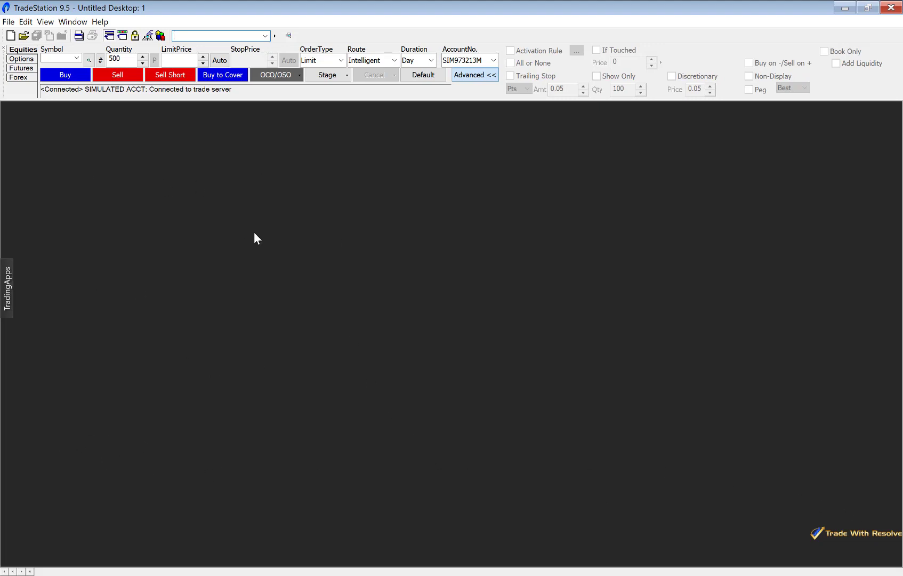
- Move the new untitled desktop window out of the way and return to Desktop #1
mouse_move(248, 10)
left_mouse_down()
mouse_move(248, 93)
mouse_move(716, 89)
mouse_move(729, 55)
mouse_move(246, 28)
mouse_move(262, 20)
mouse_move(248, 19)
mouse_move(255, 16)
mouse_move(266, 155)
mouse_move(246, 9)
mouse_move(256, 19)
left_mouse_up()
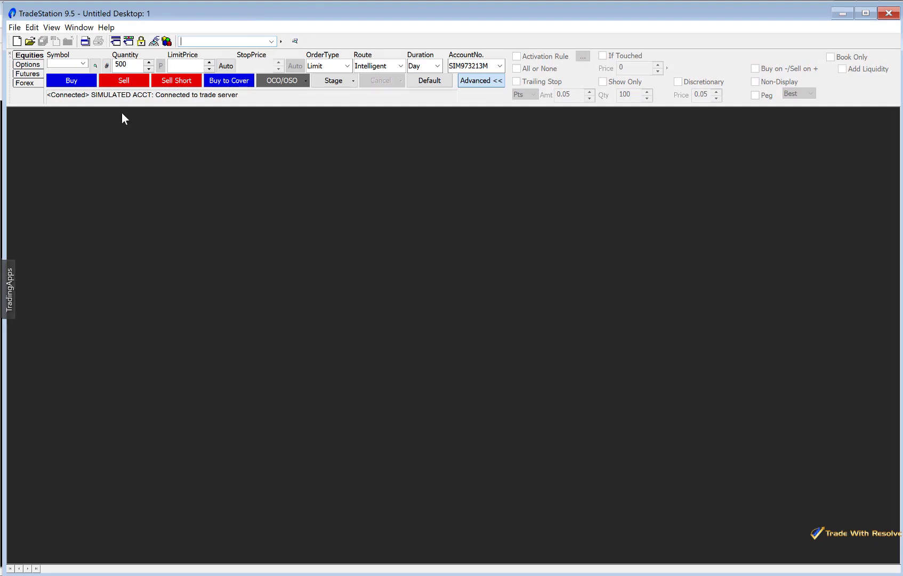
left_click_drag(222, 8, 232, 39)
left_click(77, 10)
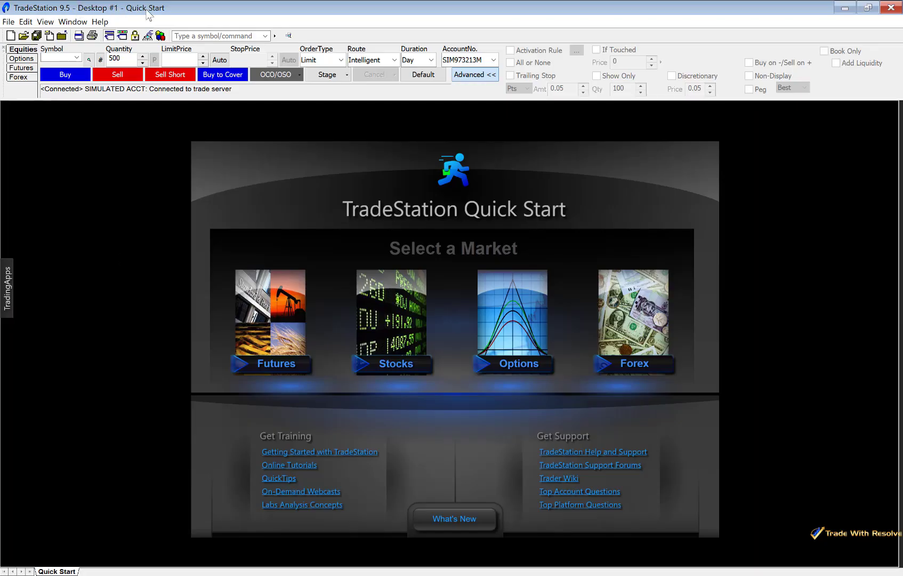
- Create two new untitled workspaces in Desktop #1
right_click(221, 10)
mouse_move(268, 22)
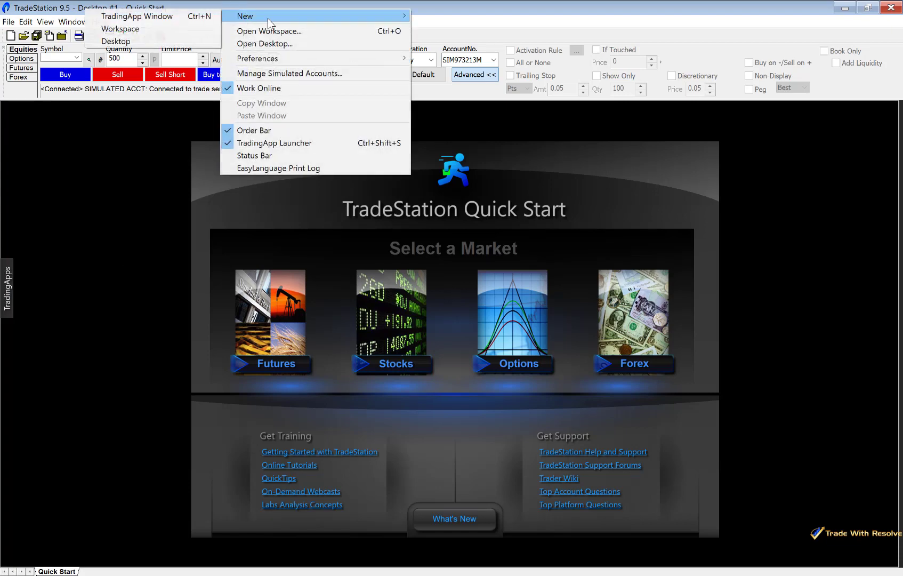
left_click(139, 29)
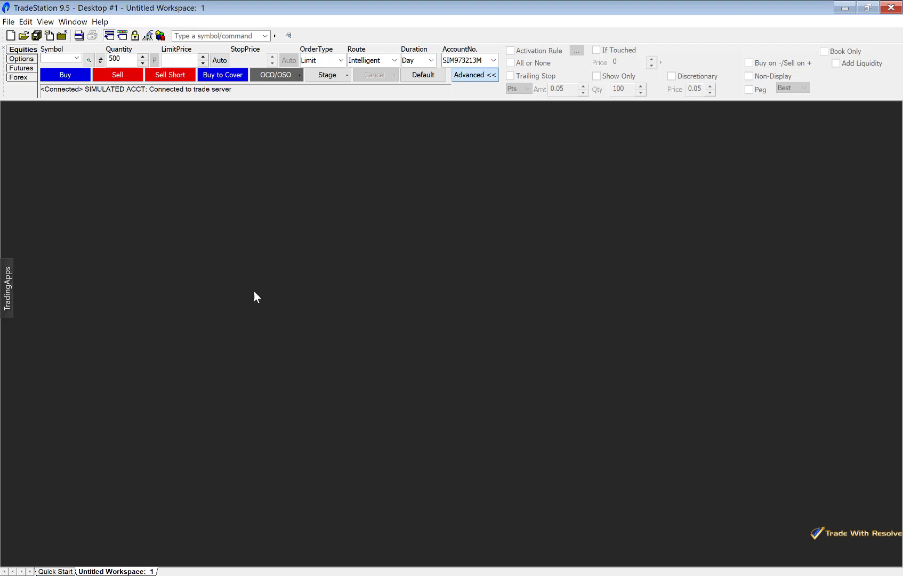
right_click(290, 8)
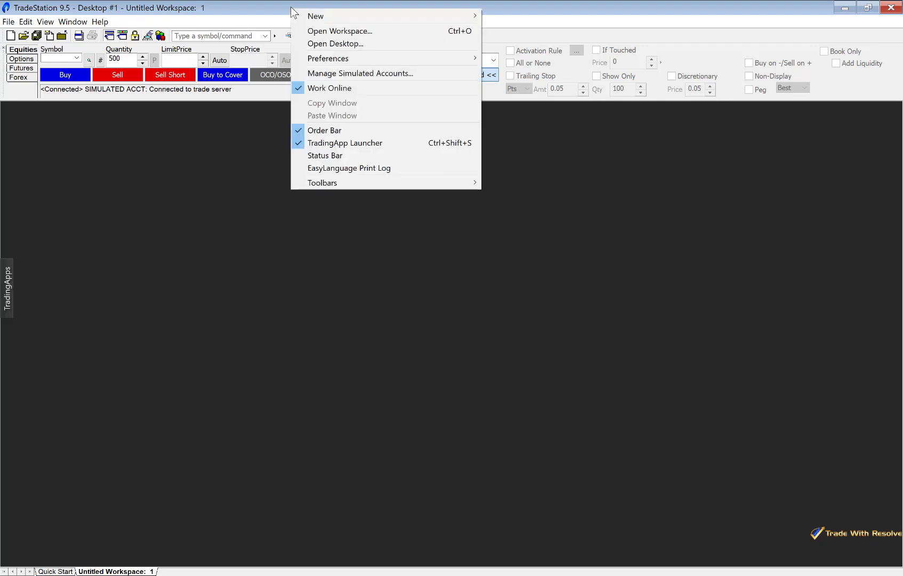
mouse_move(337, 16)
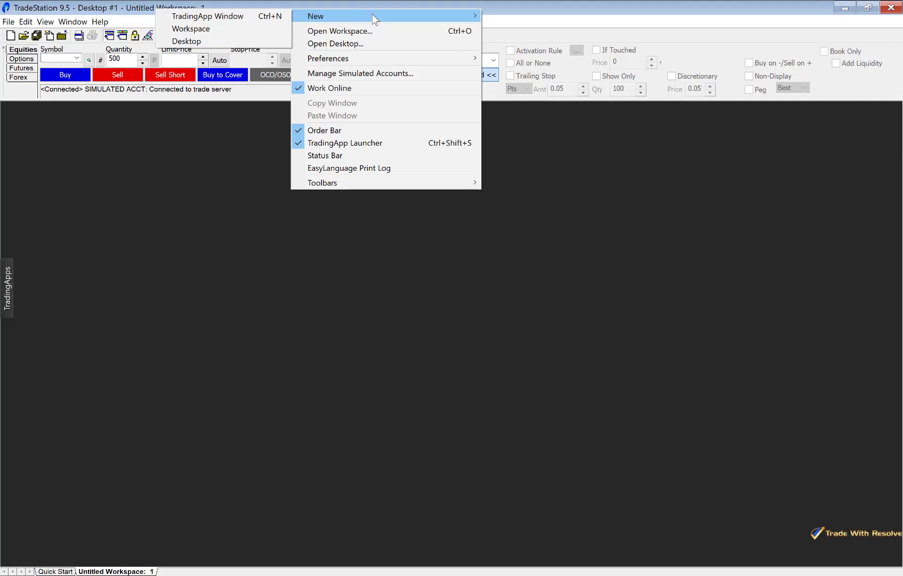
left_click(217, 30)
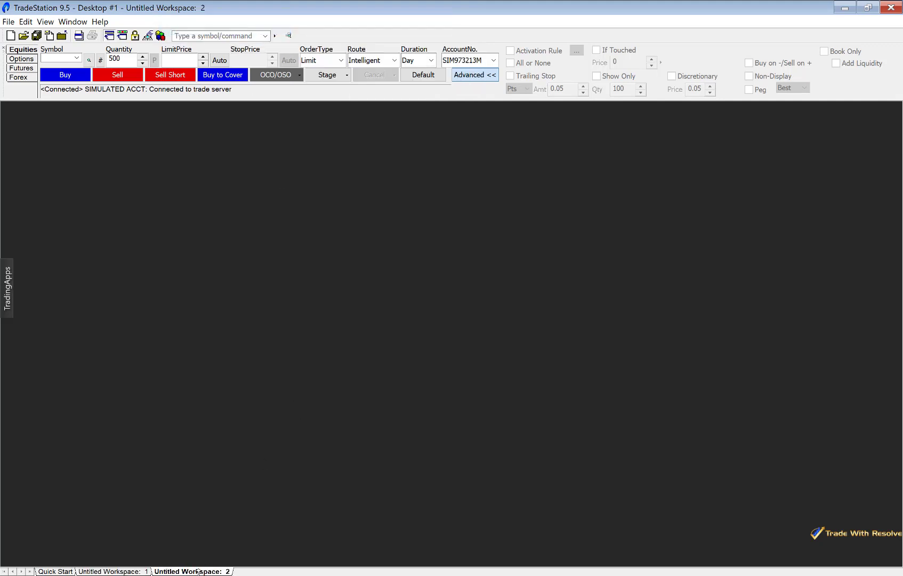
- Switch between the two untitled workspaces and view the options available for the first one
left_click(121, 571)
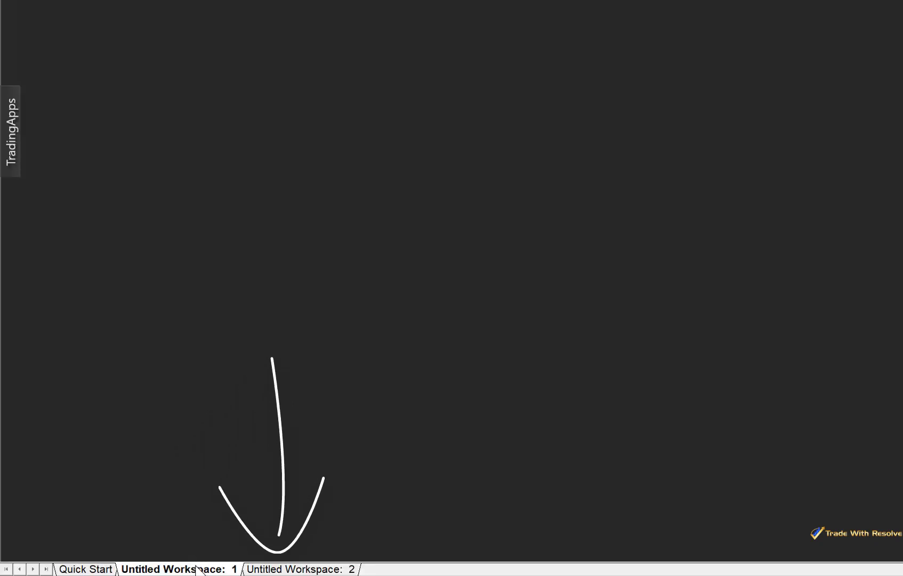
right_click(195, 570)
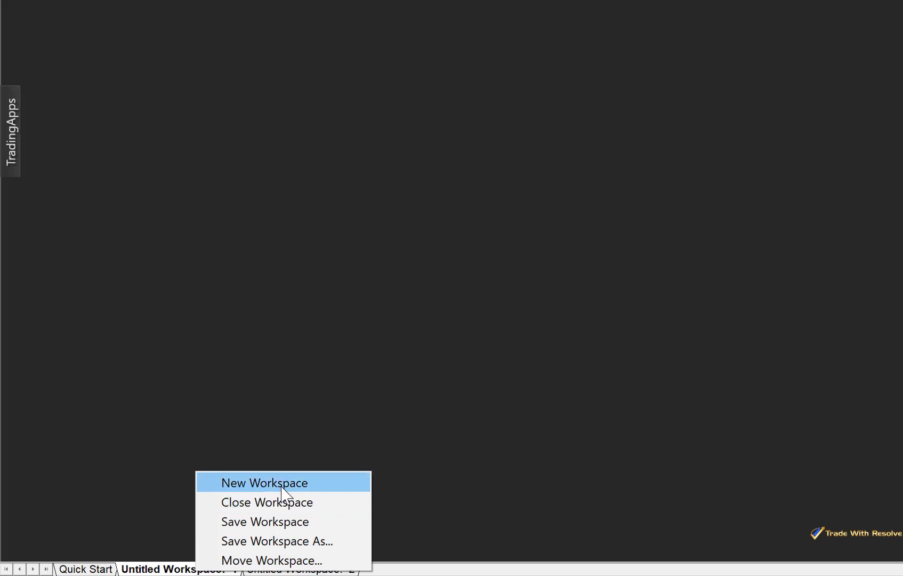
left_click(256, 446)
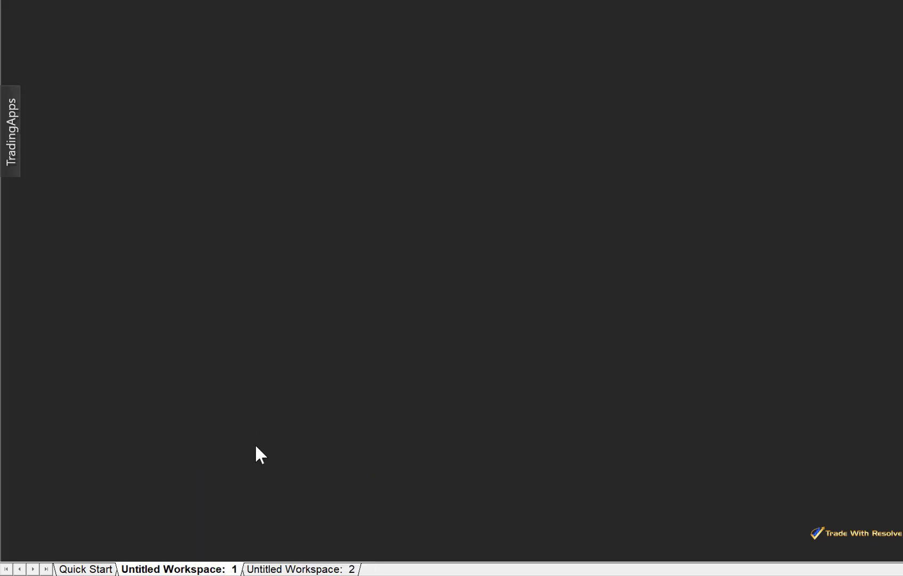
left_click(292, 569)
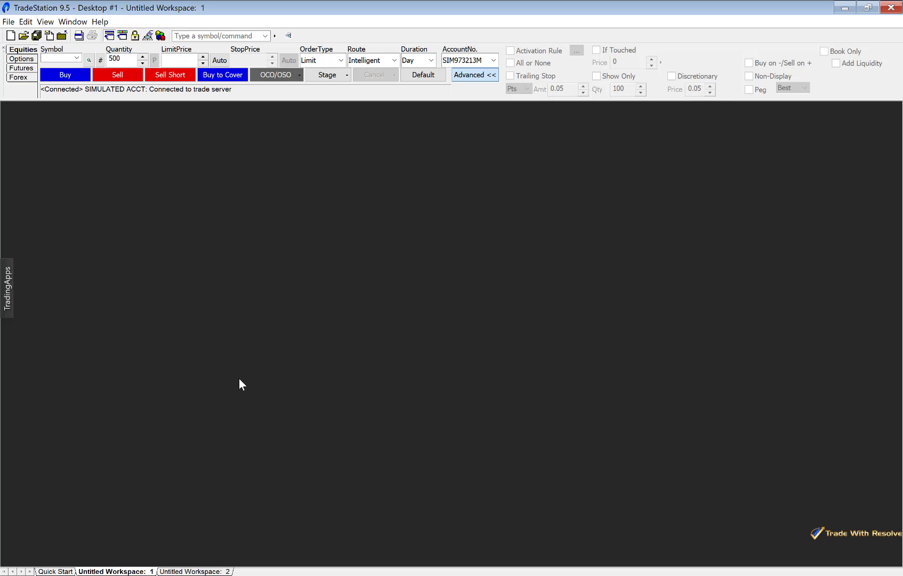
- Add a Chart Analysis window to the first untitled workspace from the TradingApps launcher
left_click(9, 290)
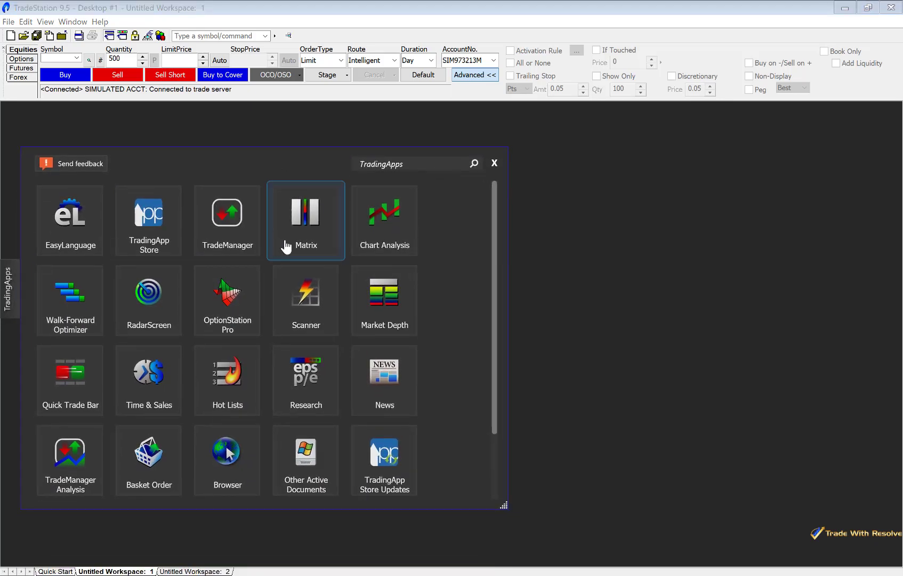
left_click(399, 238)
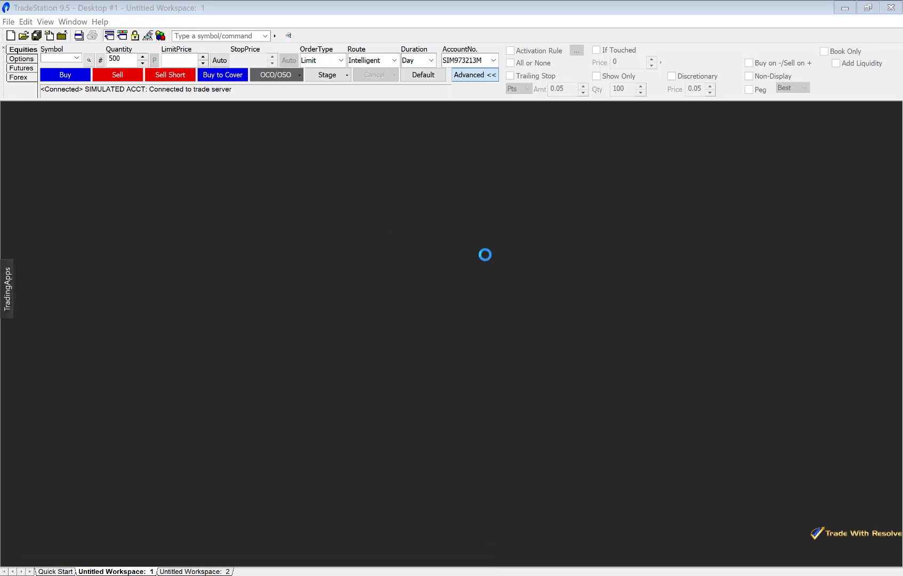
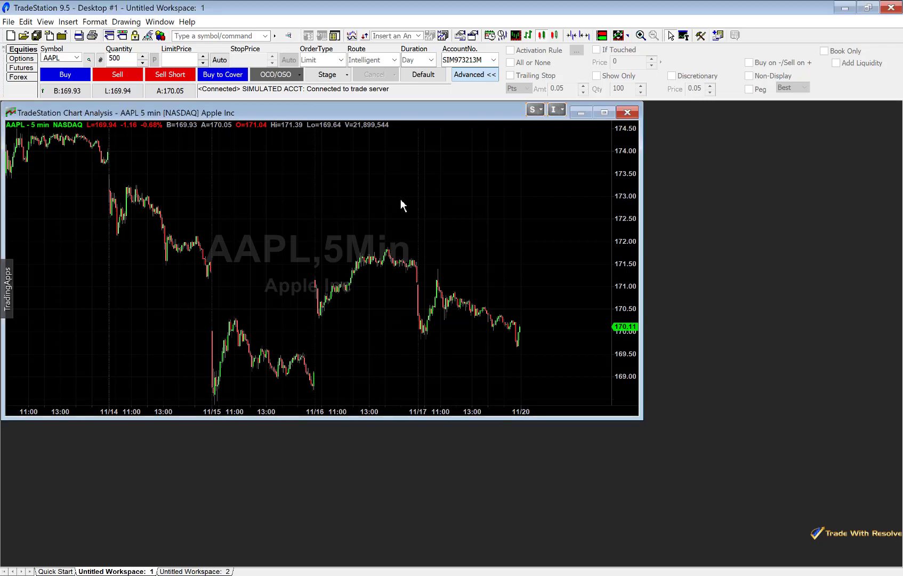
- Examine the AAPL 5-minute chart at different bar spacings and go back and forth through its price history
scroll(401, 201, "up", 5)
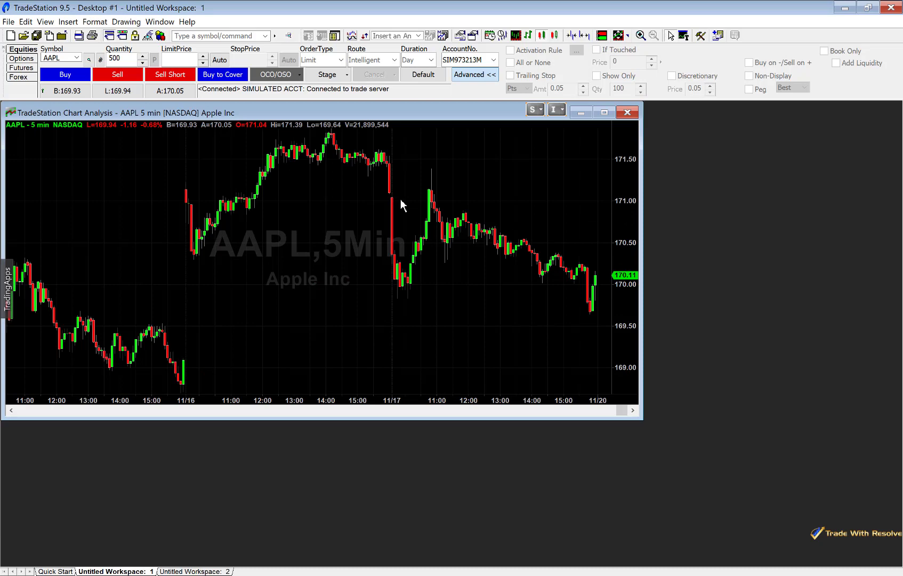
scroll(401, 200, "up", 2)
scroll(401, 200, "down", 5)
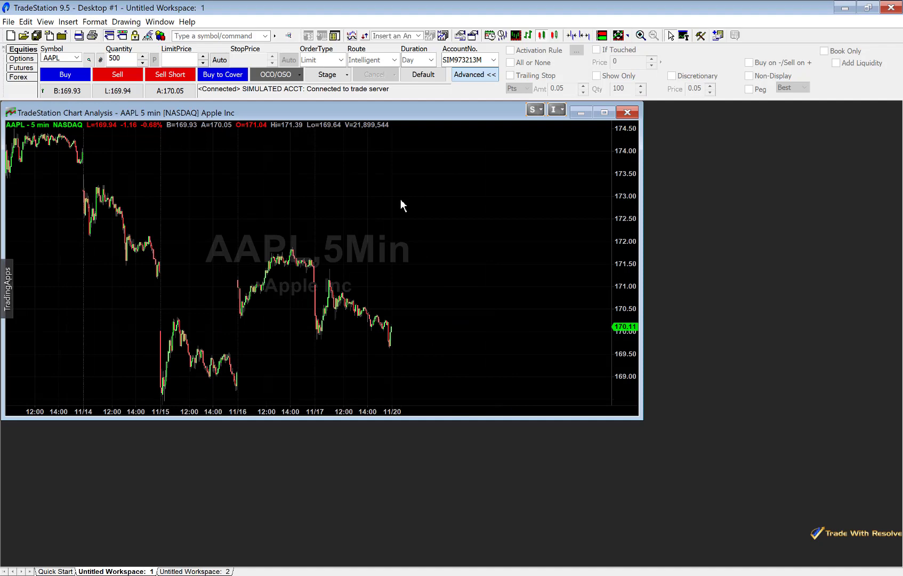
scroll(400, 201, "up", 6)
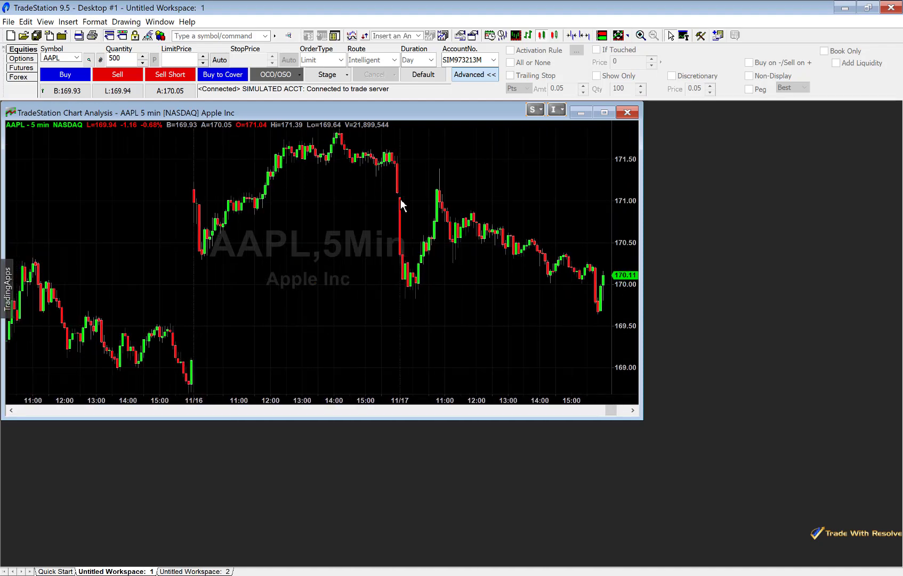
scroll(400, 199, "up", 5)
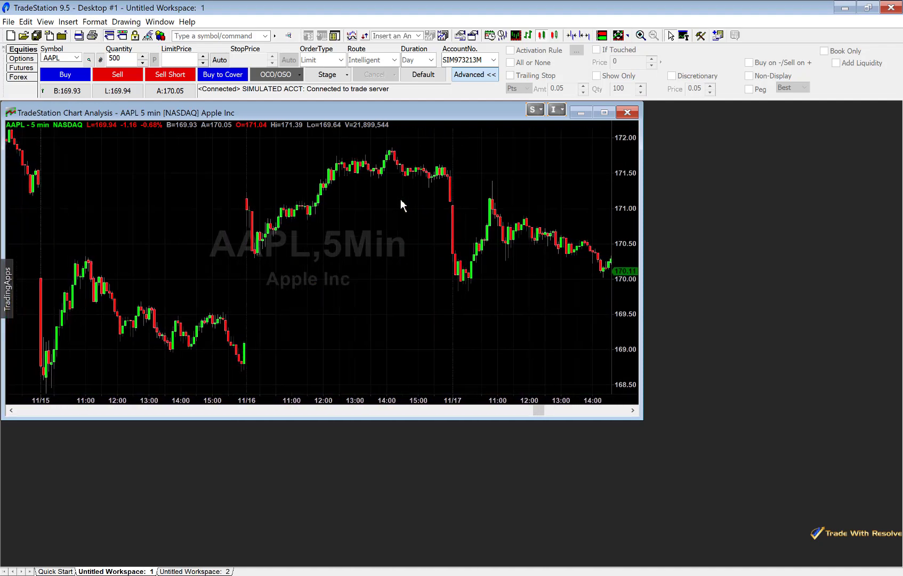
scroll(400, 199, "down", 4)
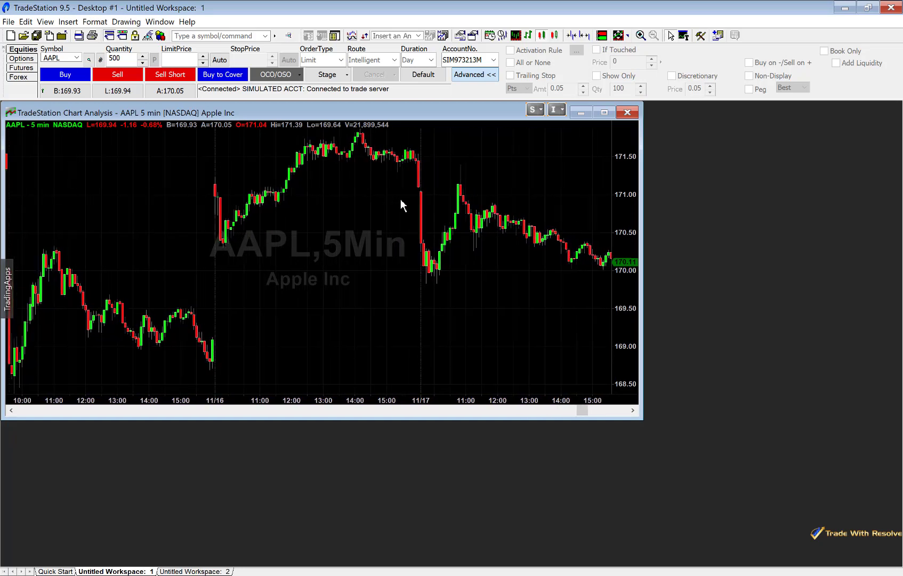
scroll(400, 199, "down", 3)
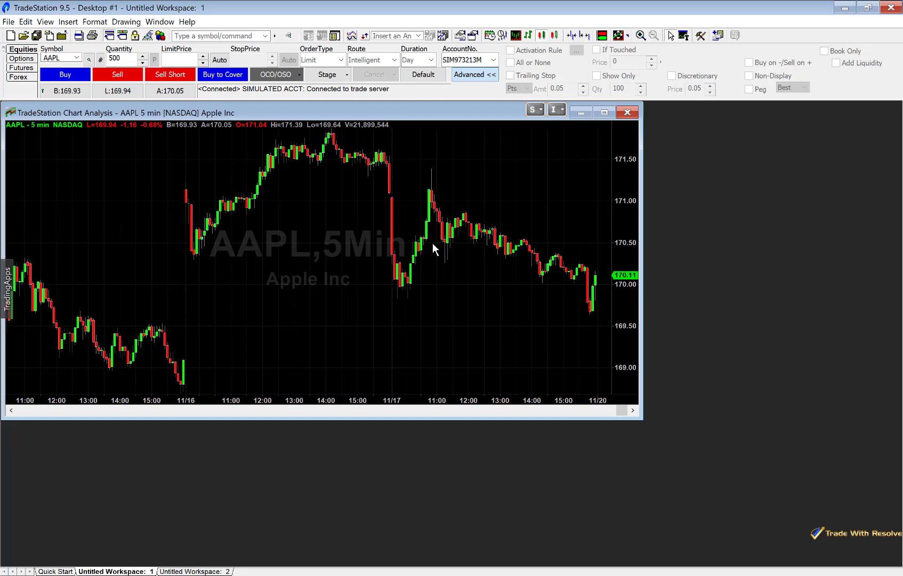
- Enable background dragging on the AAPL chart
right_click(473, 186)
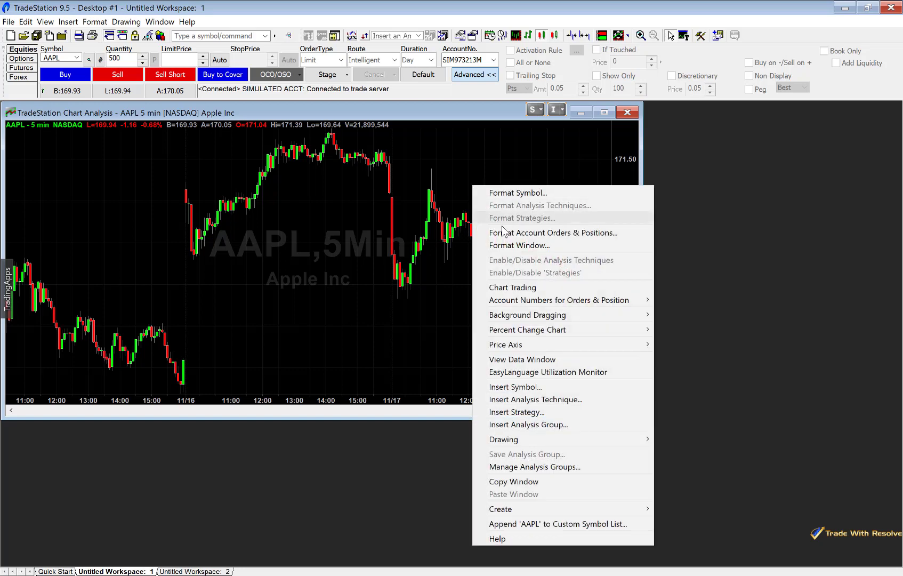
mouse_move(559, 320)
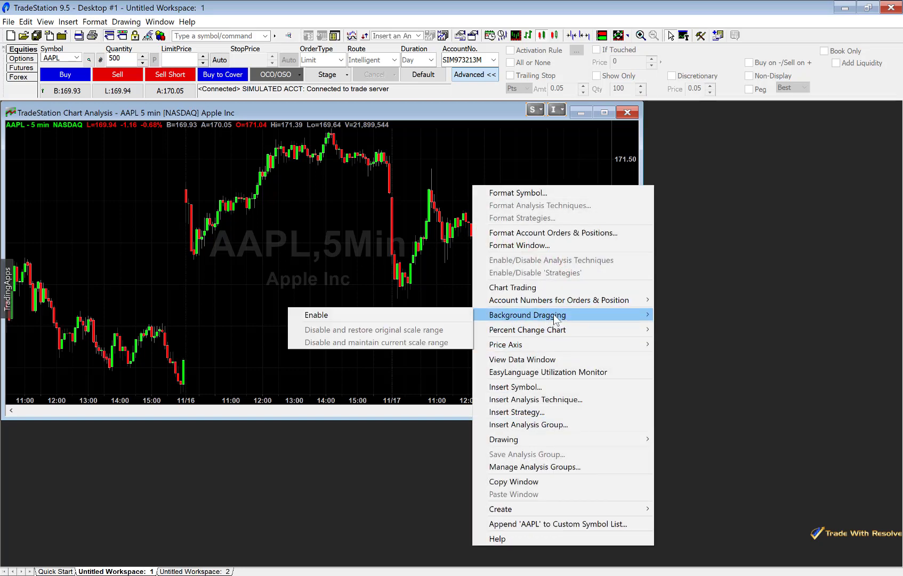
left_click(446, 319)
- Reposition the AAPL price bars within the chart, widen the bar spacing and rescale the price axis
left_click_drag(462, 224, 401, 248)
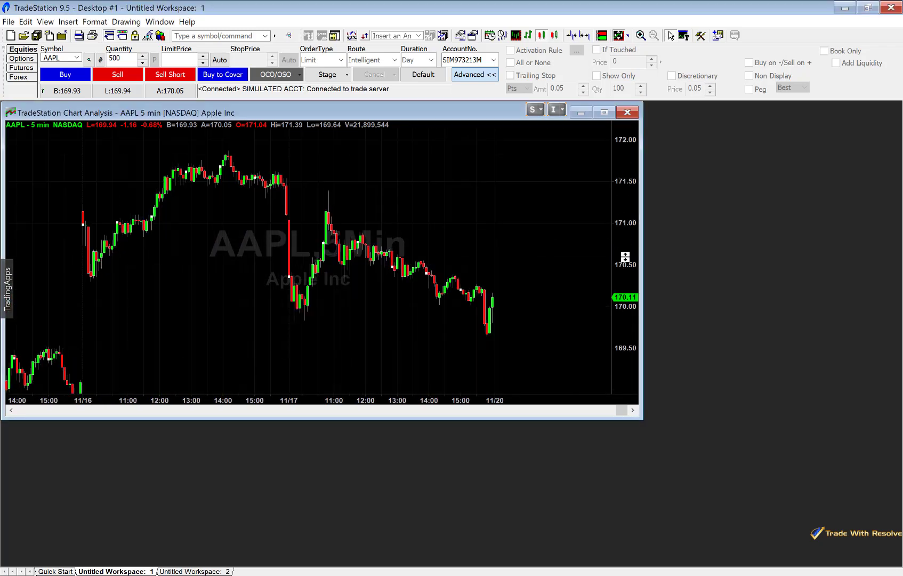
left_click_drag(627, 223, 619, 256)
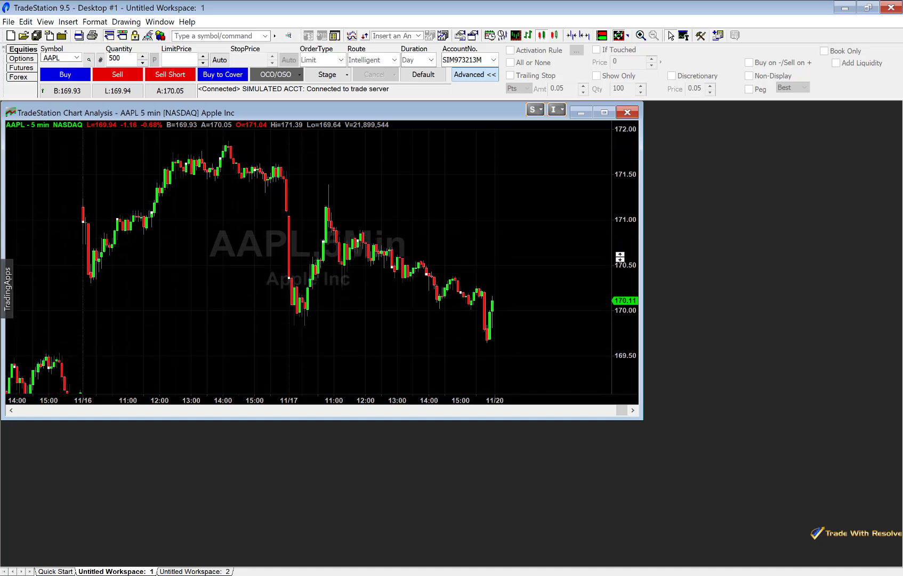
scroll(620, 250, "up", 3)
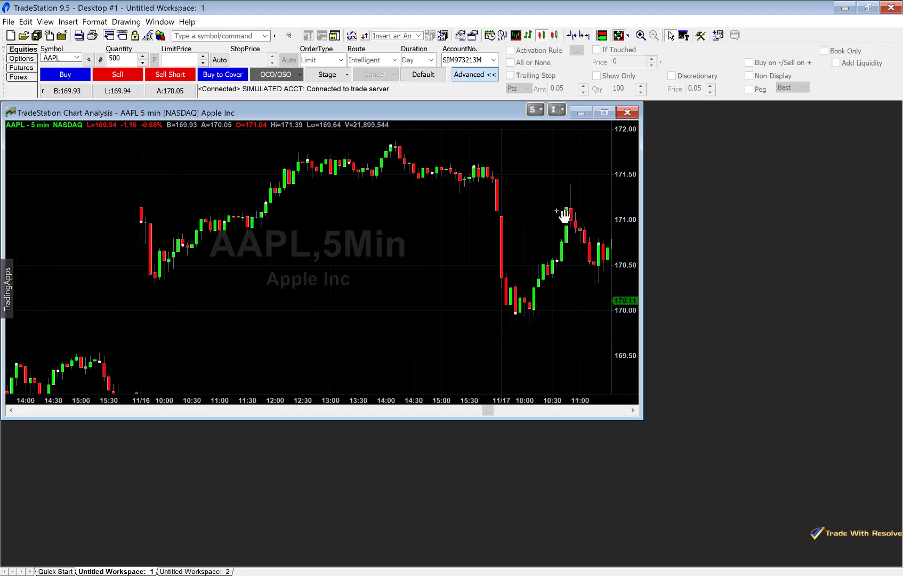
left_click_drag(566, 214, 514, 242)
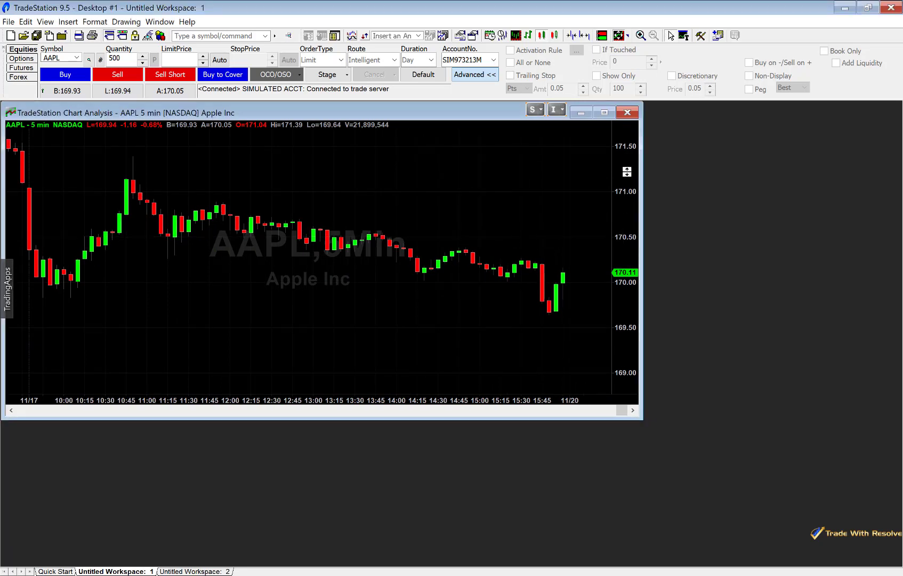
mouse_move(627, 172)
left_mouse_down()
mouse_move(624, 225)
mouse_move(628, 169)
left_mouse_up()
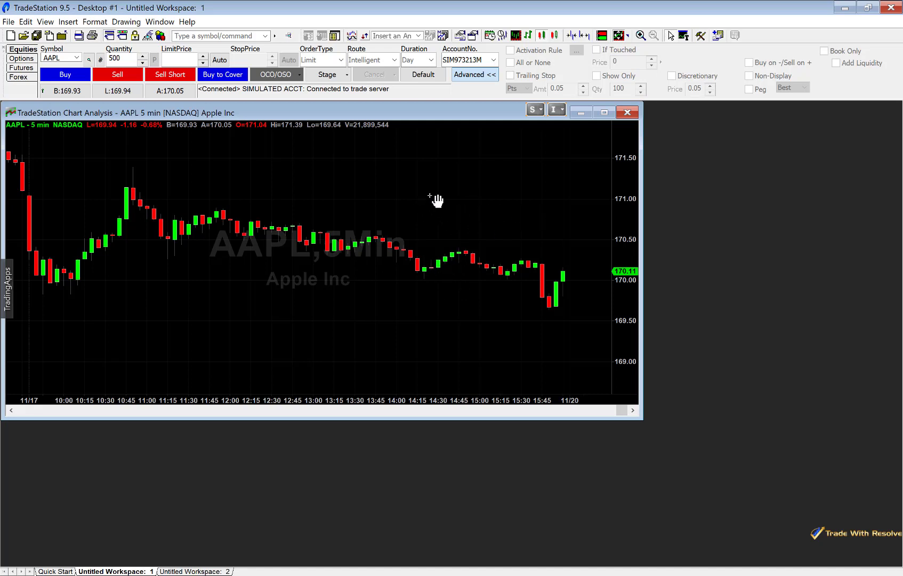
- Insert the Mov Avg 1 Line indicator into the AAPL 5-minute chart
right_click(459, 200)
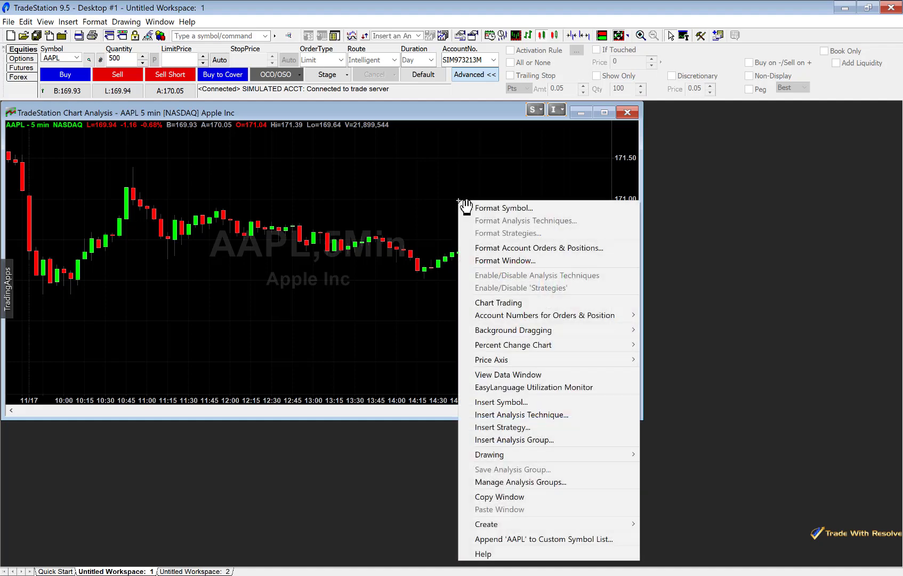
left_click(550, 419)
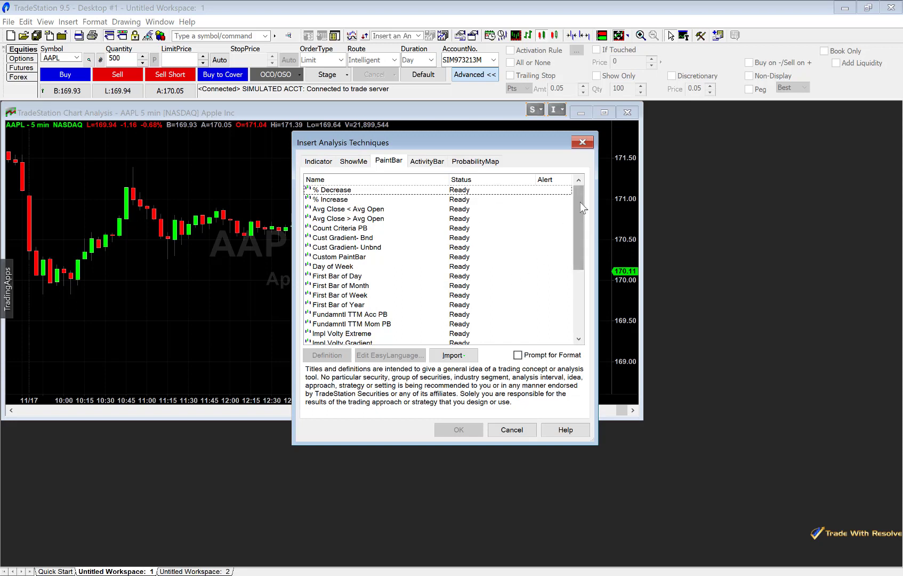
mouse_move(577, 203)
left_mouse_down()
mouse_move(575, 276)
mouse_move(586, 181)
left_mouse_up()
left_click(318, 161)
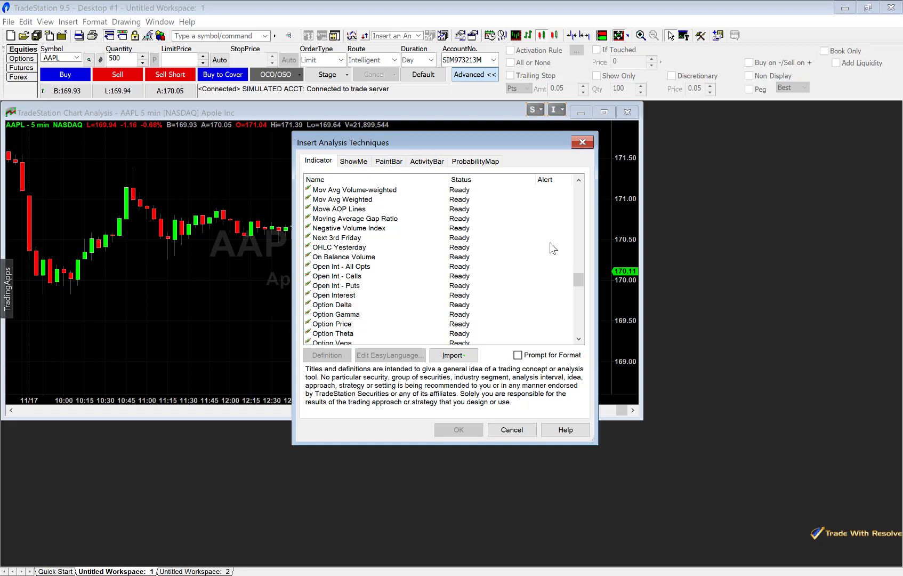
scroll(552, 248, "up", 7)
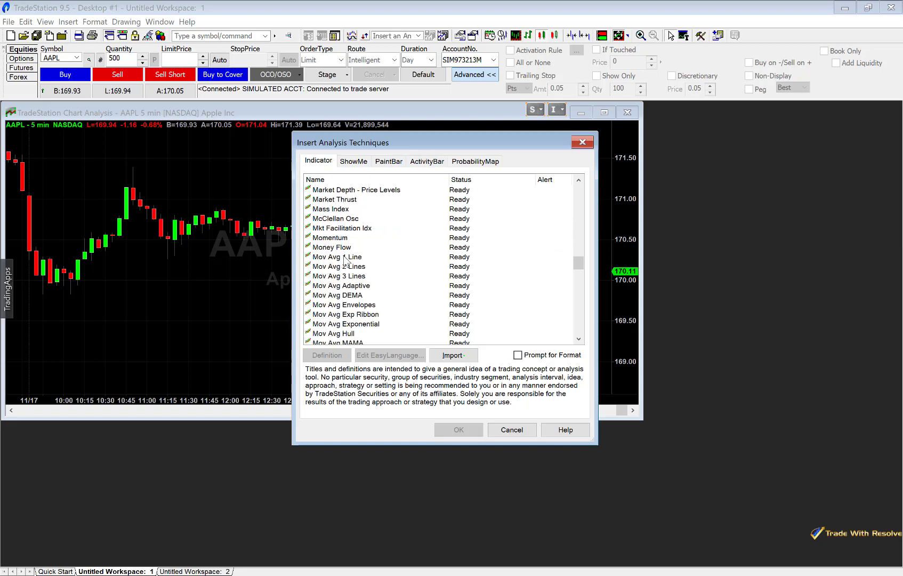
left_click(346, 258)
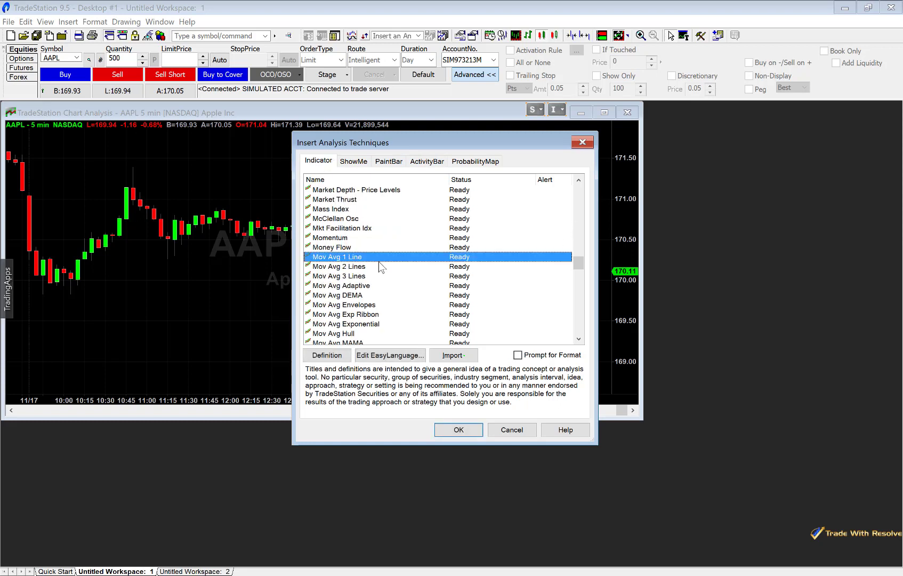
left_click(458, 430)
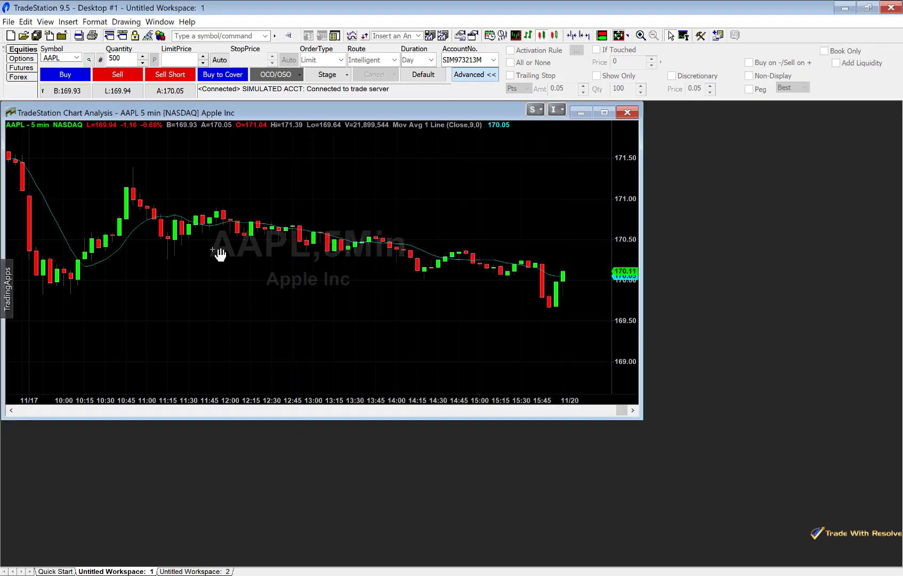
- Format the moving average line on the AAPL chart, setting its Length input to 50
right_click(112, 252)
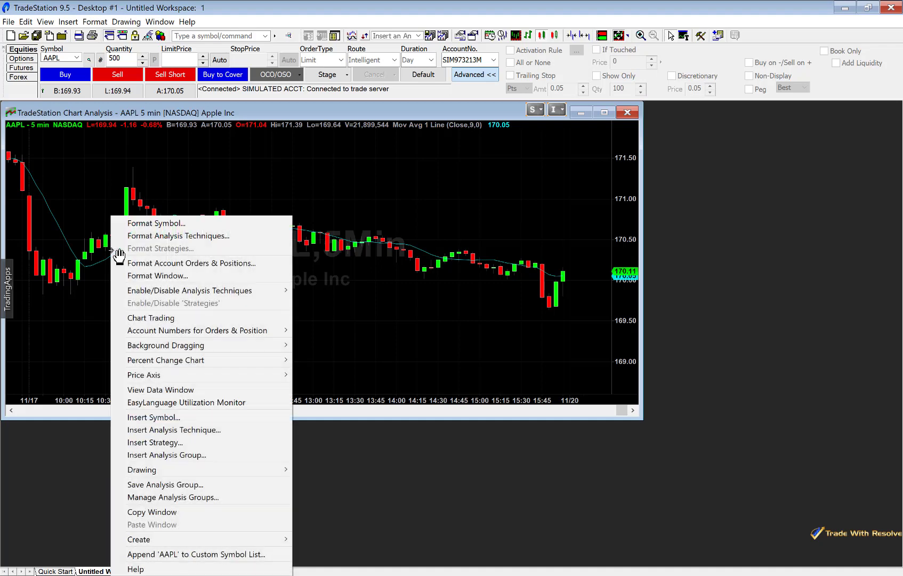
right_click(102, 257)
right_click(103, 260)
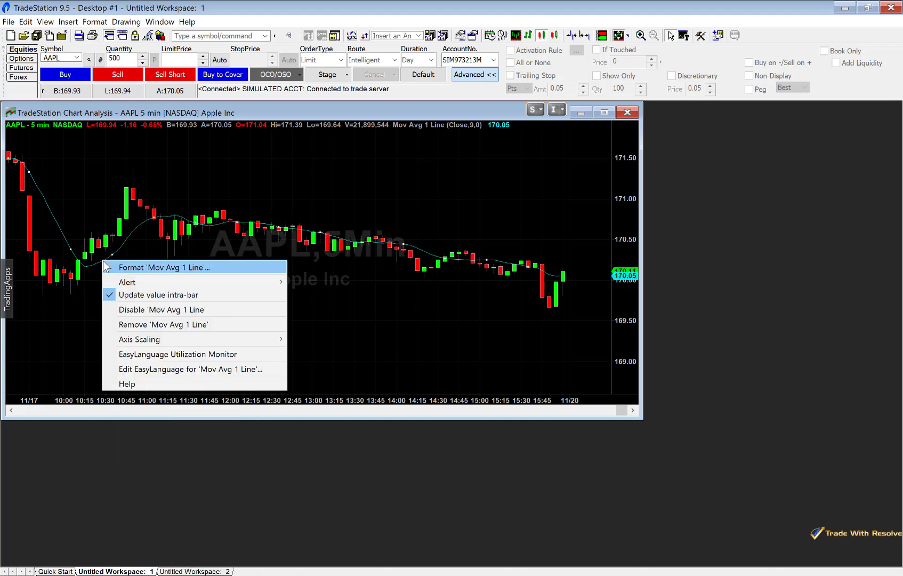
left_click(171, 267)
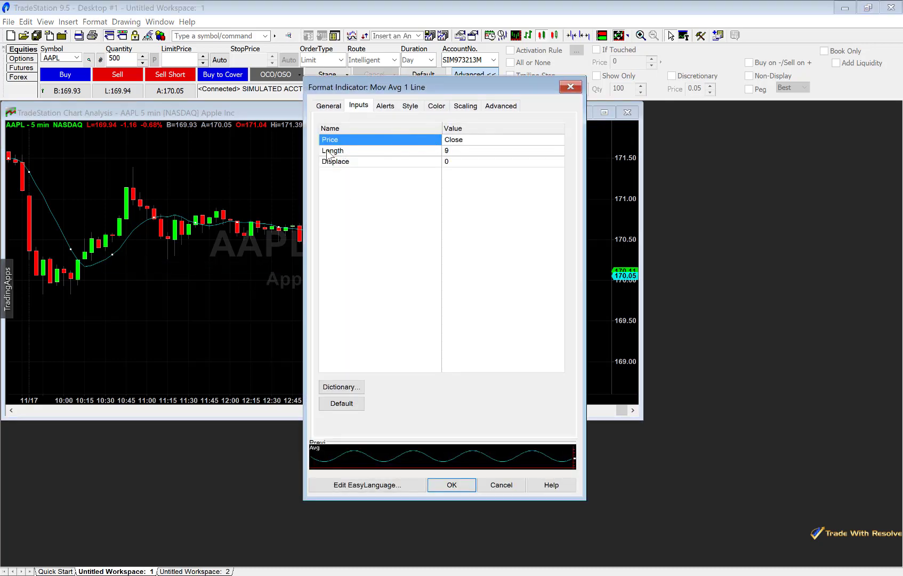
left_click(449, 151)
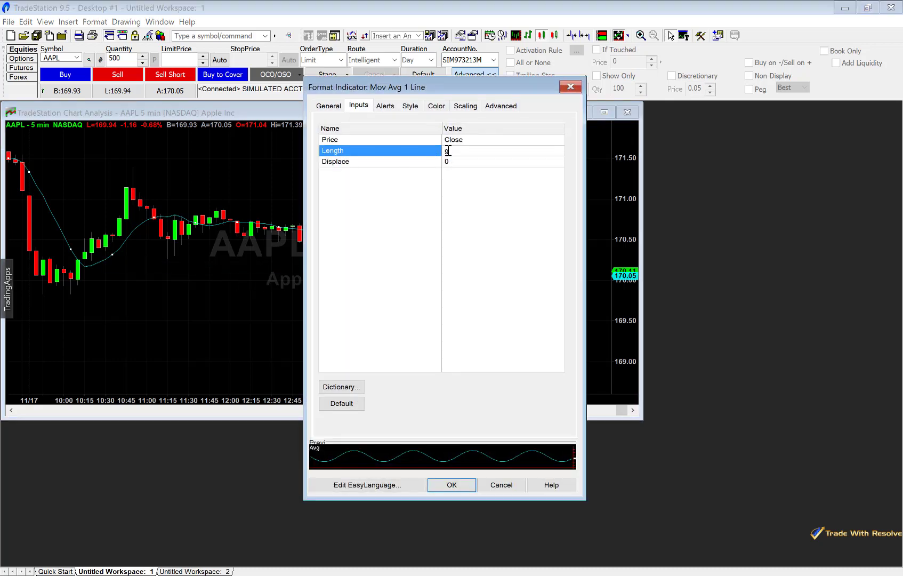
type("50")
left_click(481, 188)
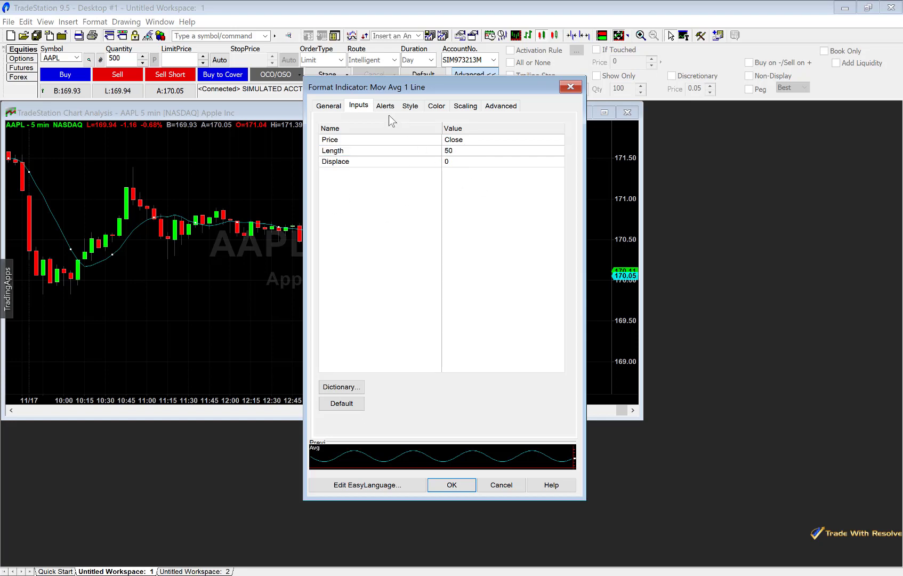
- Set the 50-period moving average's plot color to red and apply the formatting
left_click(411, 107)
left_click(437, 106)
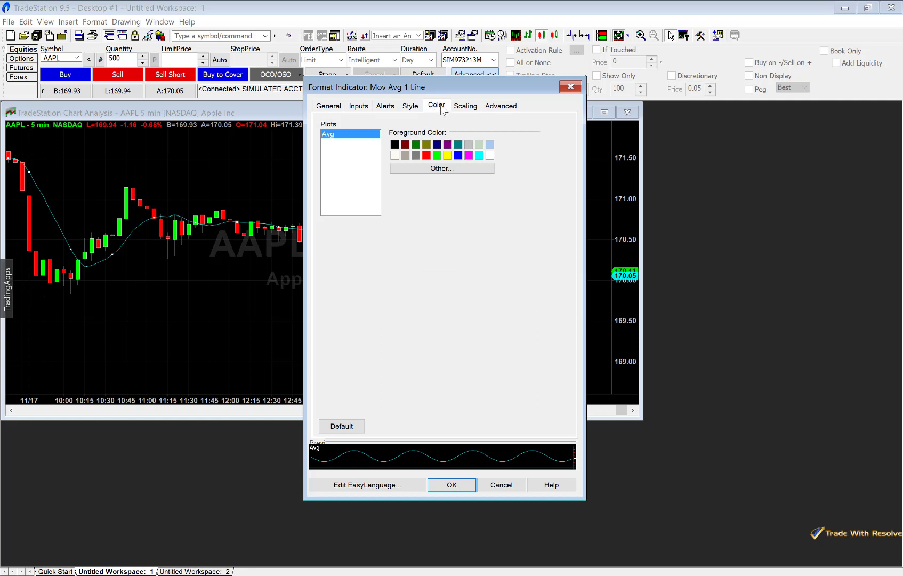
left_click(426, 156)
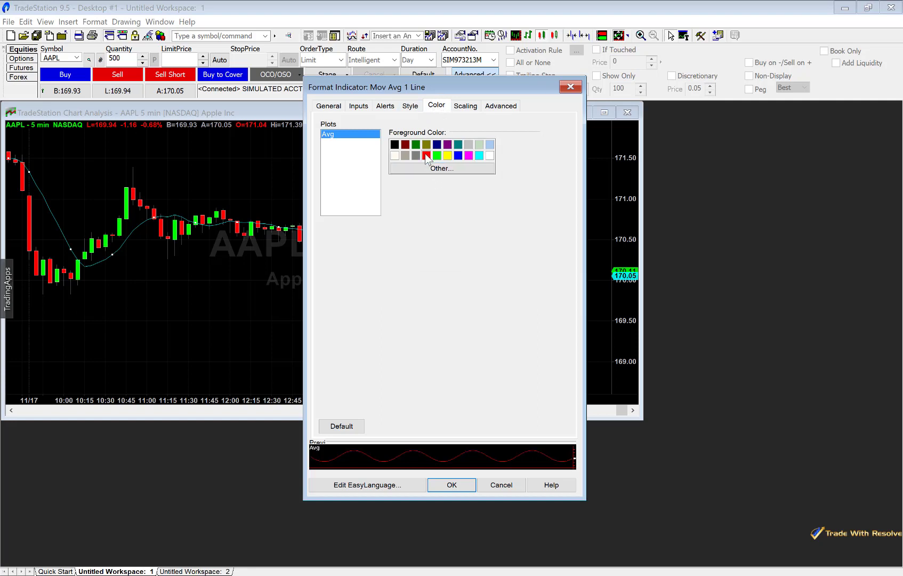
left_click(452, 484)
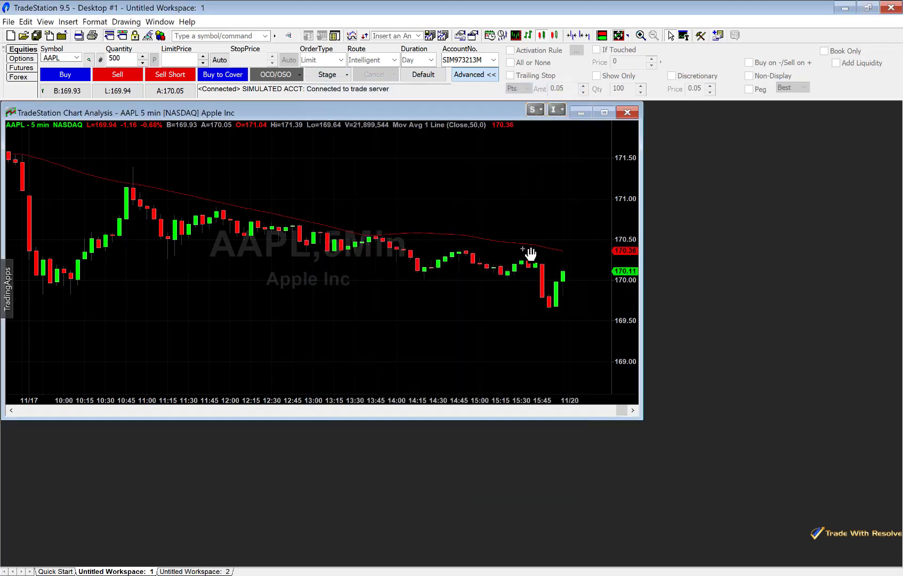
- Insert a second Mov Avg 1 Line indicator into the AAPL chart
right_click(373, 279)
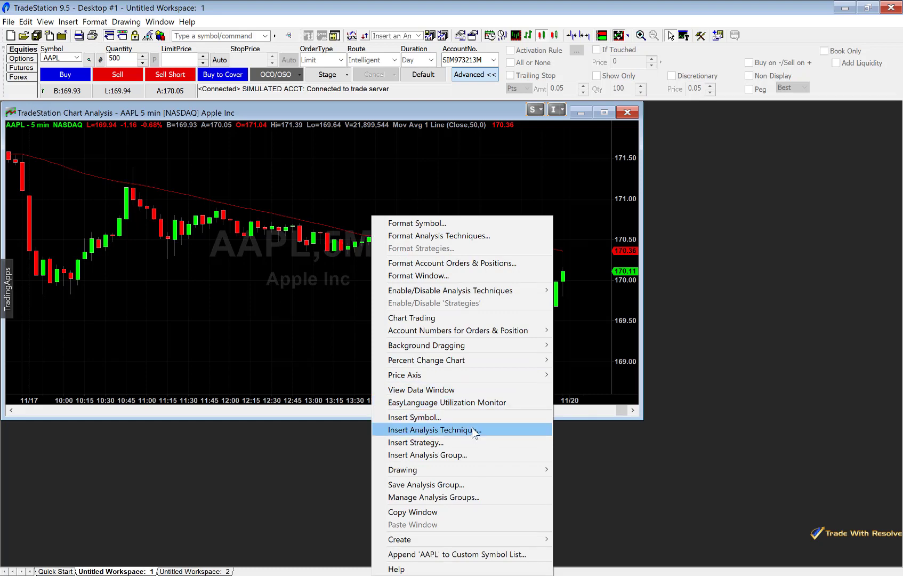
left_click(465, 430)
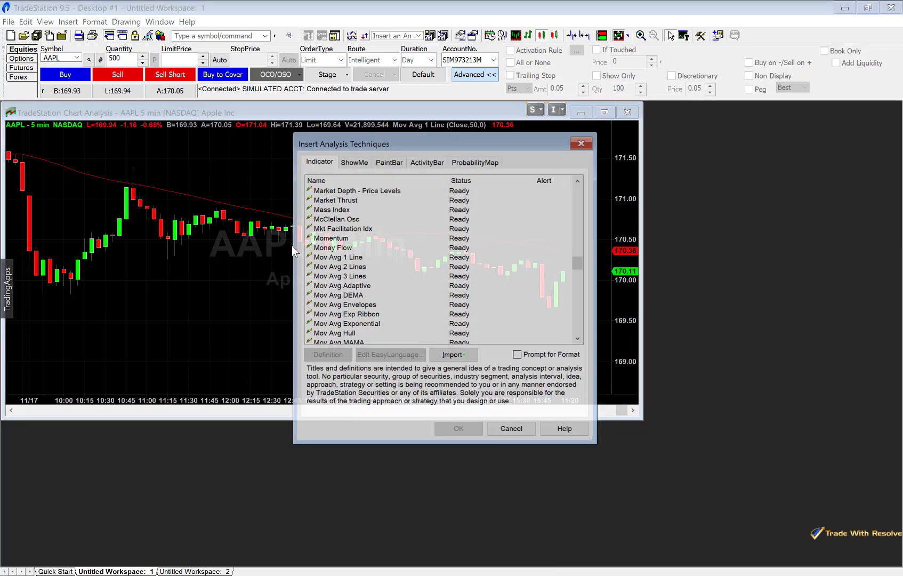
left_click(351, 258)
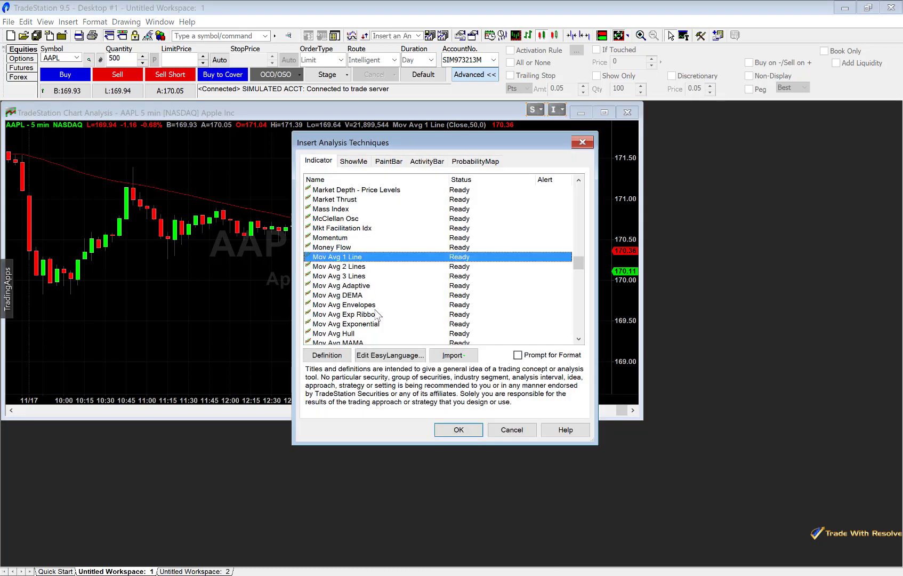
left_click(458, 430)
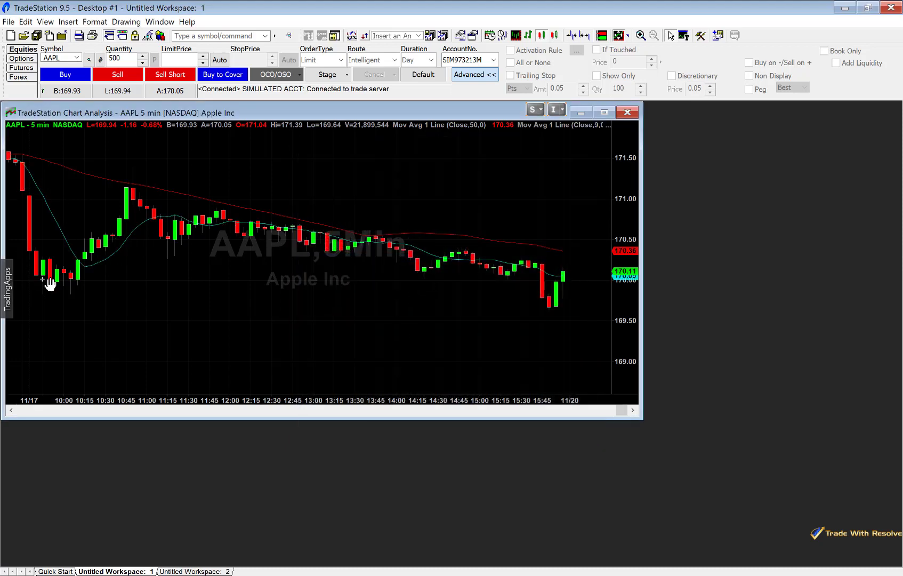
- Format the second, cyan moving average line, setting its Length input to 200
right_click(120, 250)
right_click(104, 260)
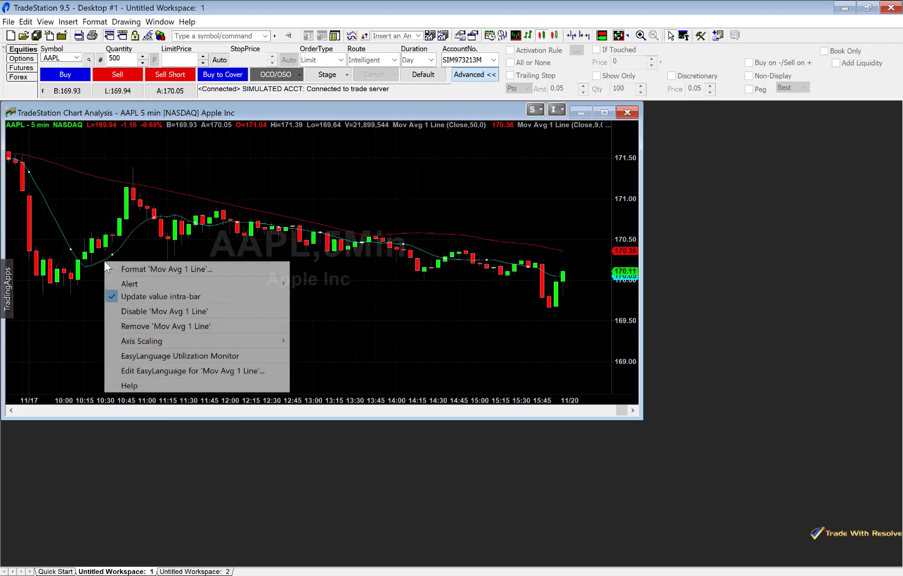
left_click(176, 269)
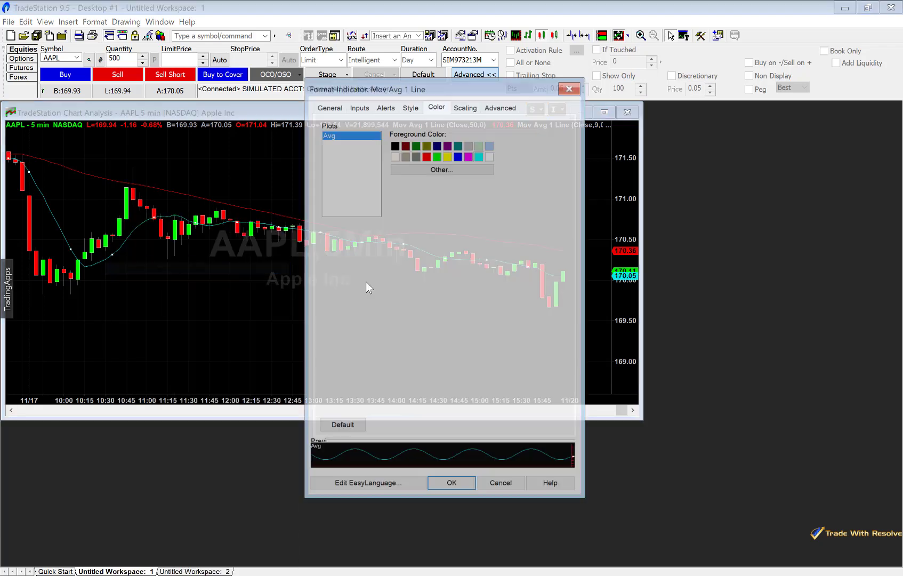
left_click(386, 106)
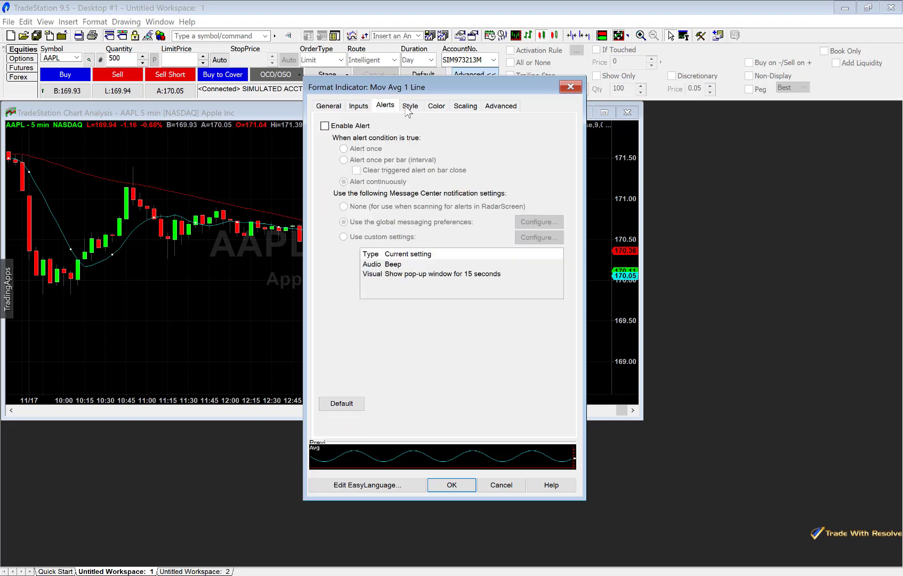
left_click(409, 107)
left_click(360, 106)
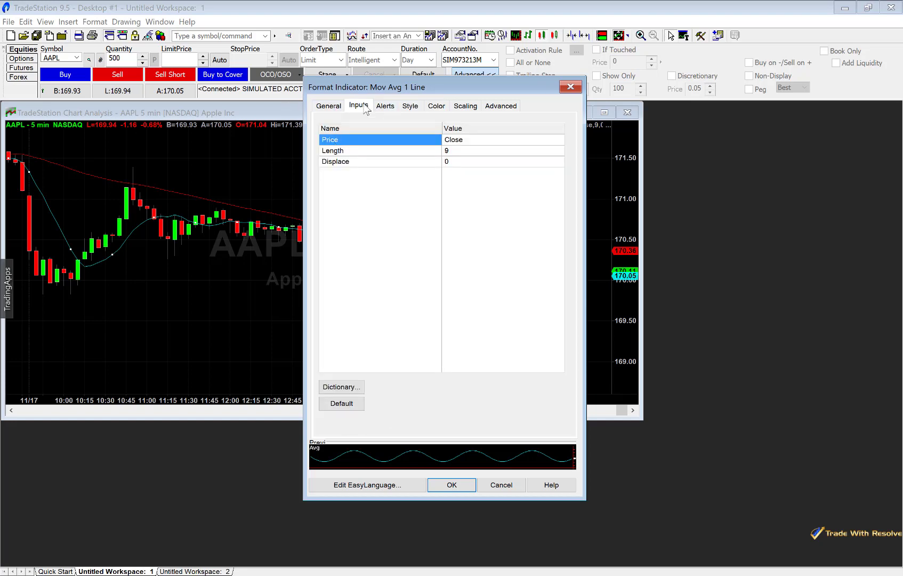
left_click(469, 151)
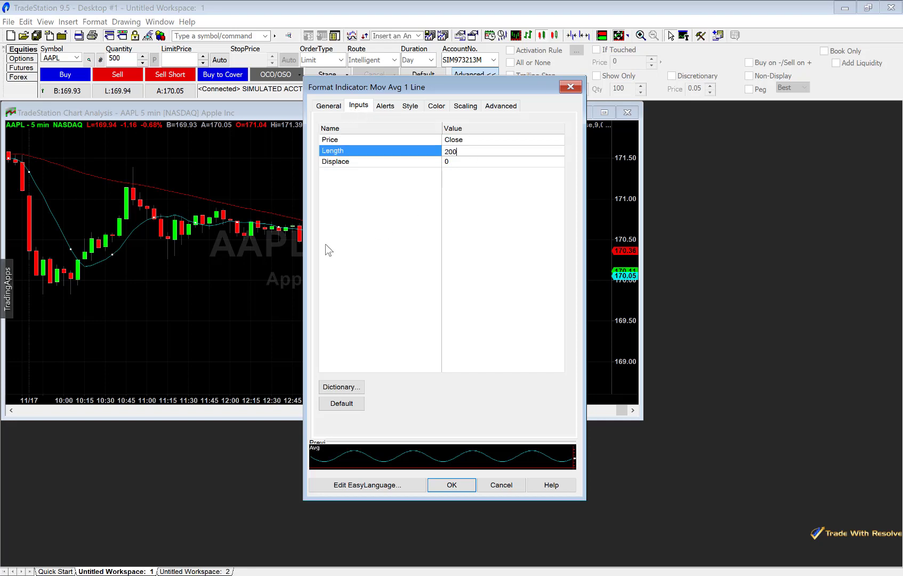
type("200")
left_click(392, 227)
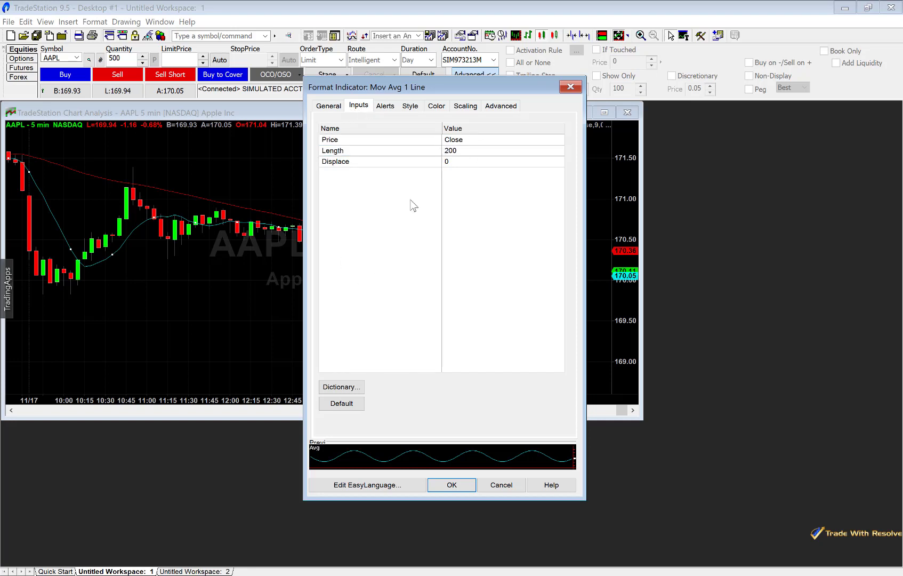
- Set the 200-period moving average's plot color to magenta and apply the formatting
left_click(437, 105)
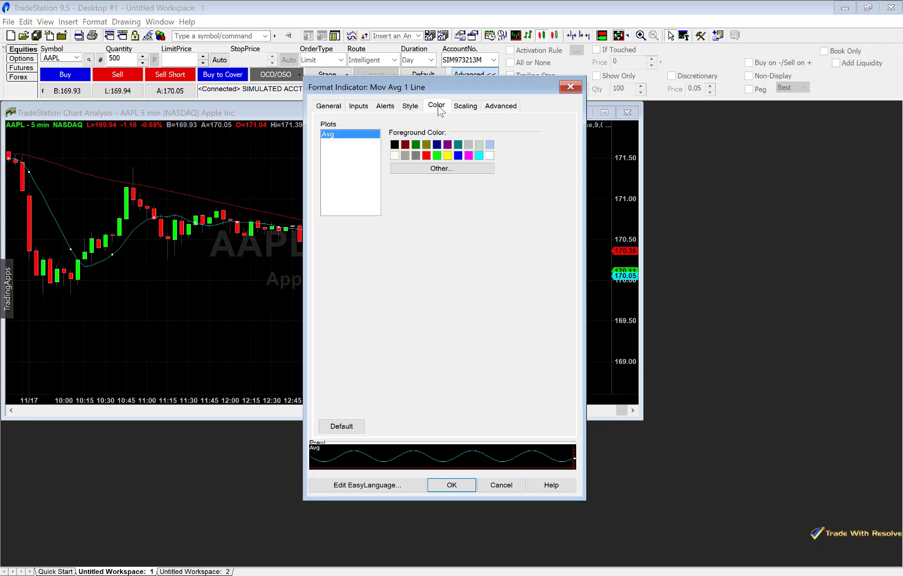
left_click(469, 156)
left_click(452, 484)
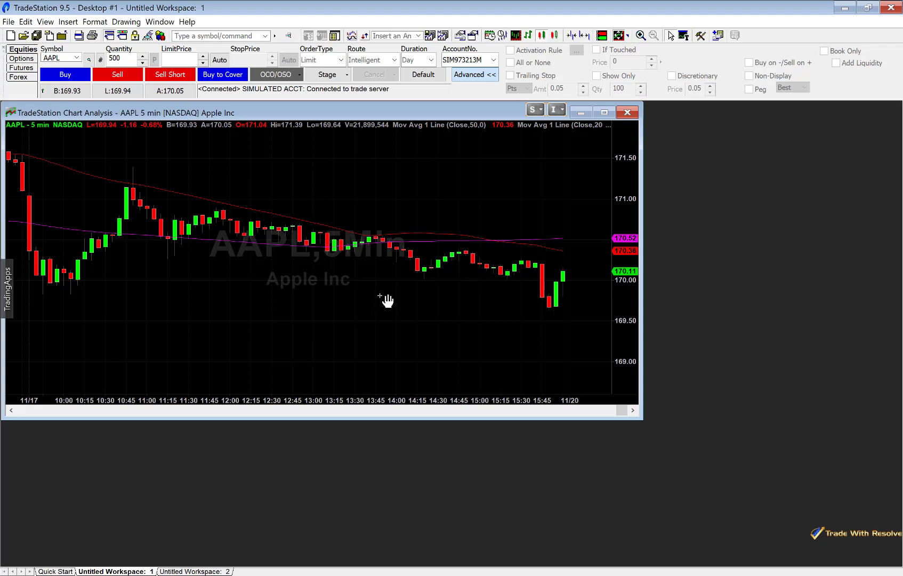
- Insert the Bollinger Bands indicator into the AAPL chart
right_click(358, 282)
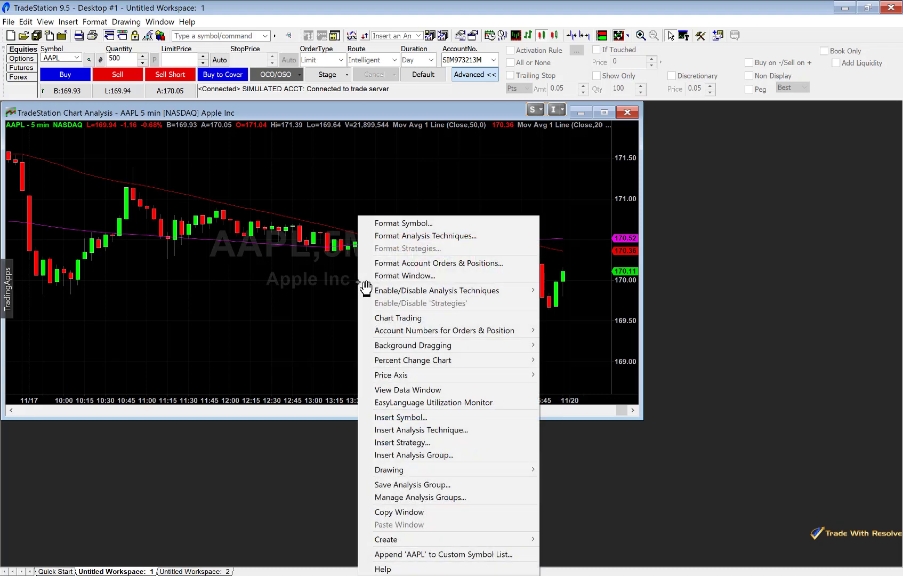
left_click(444, 429)
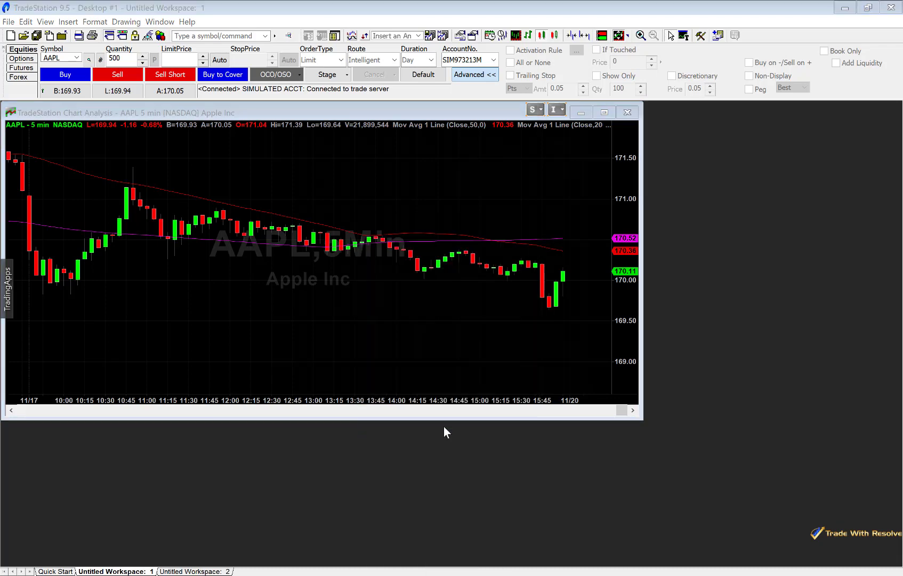
scroll(368, 261, "up", 20)
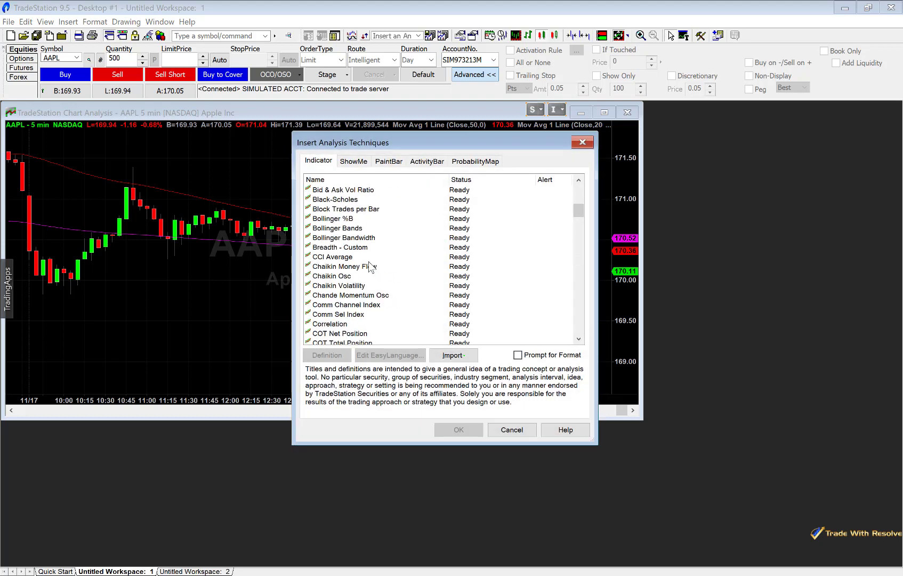
scroll(417, 265, "down", 1)
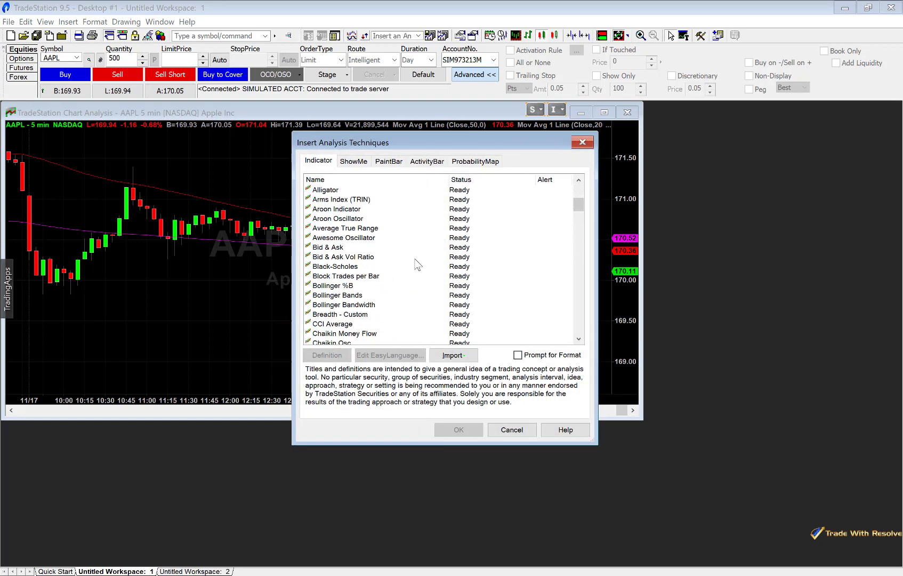
left_click(362, 298)
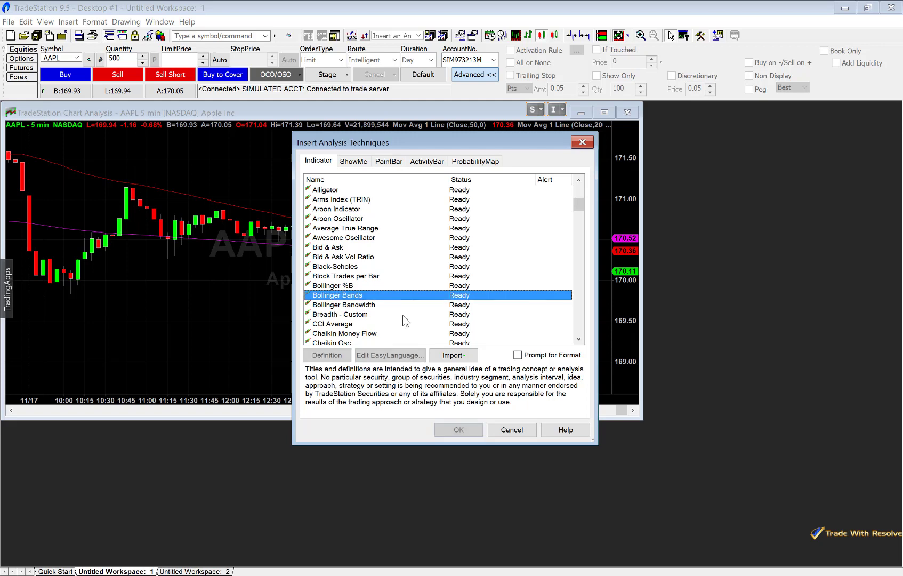
left_click(459, 430)
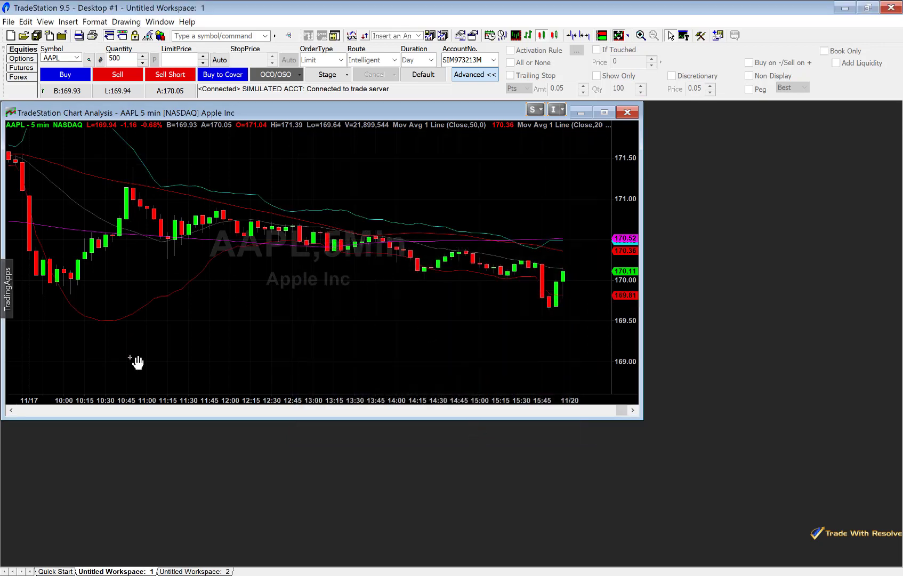
- Format the Bollinger Bands indicator, setting the UpperBand, LowerBand and MidLine plot colors to white
right_click(180, 284)
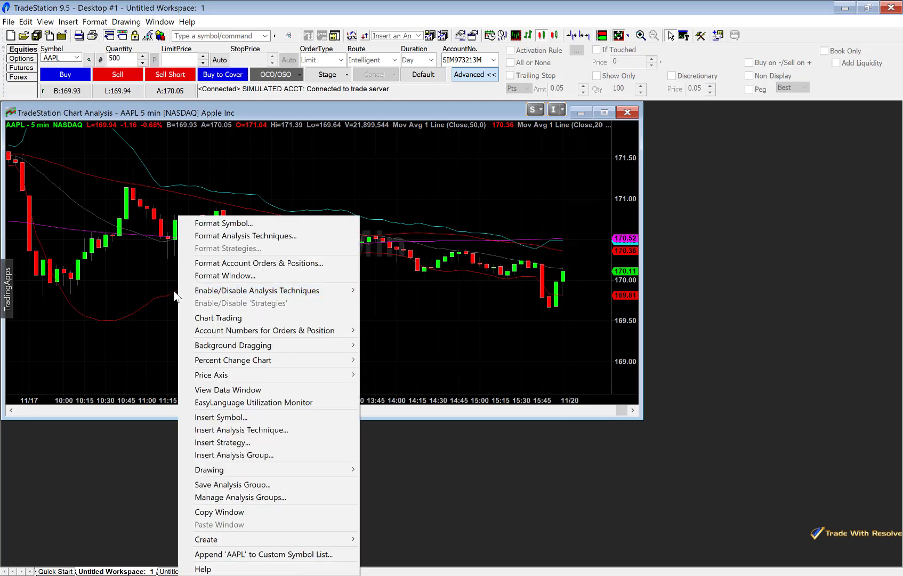
right_click(172, 293)
left_click(211, 302)
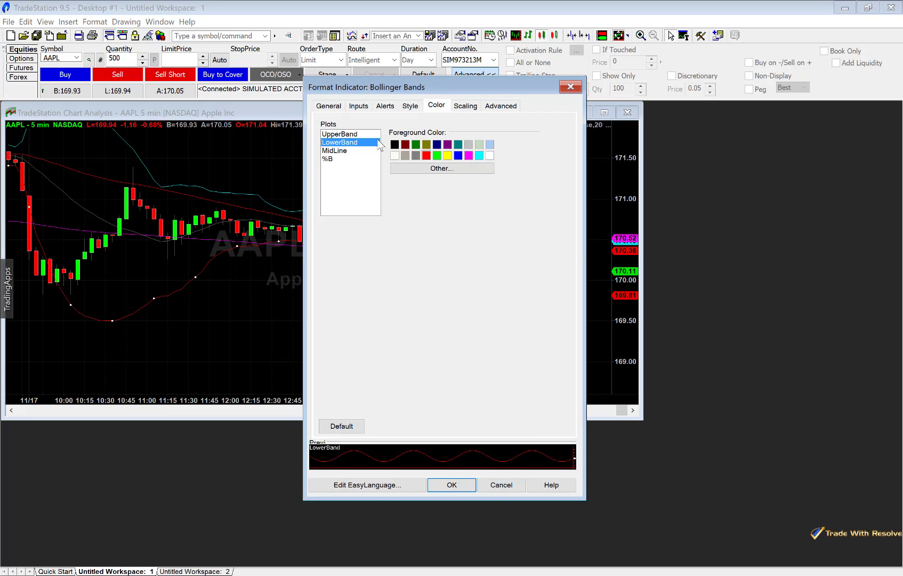
left_click(359, 135)
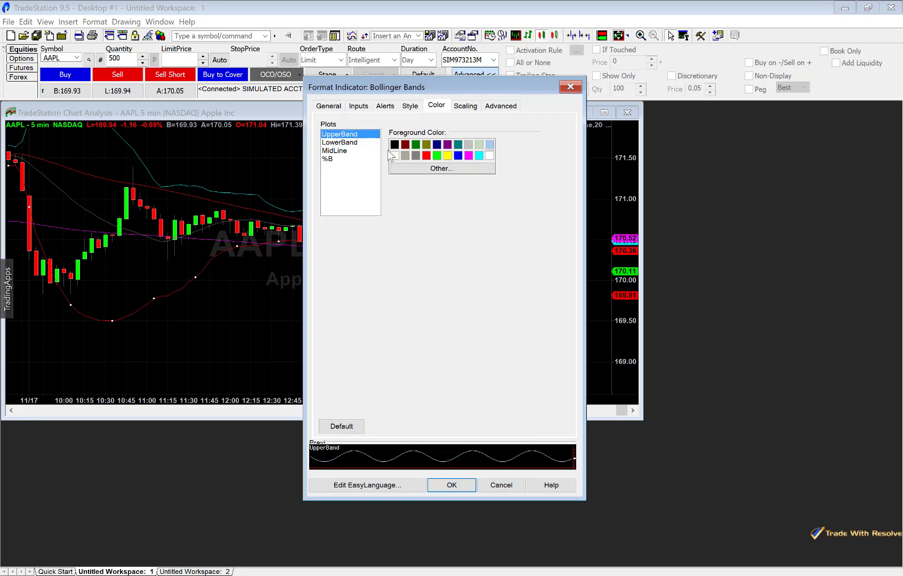
left_click(361, 142)
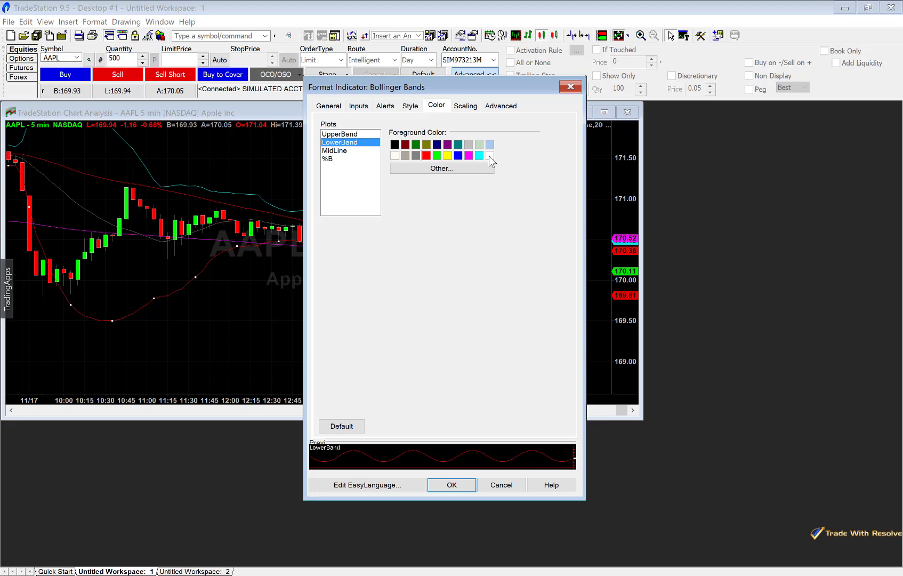
left_click(354, 151)
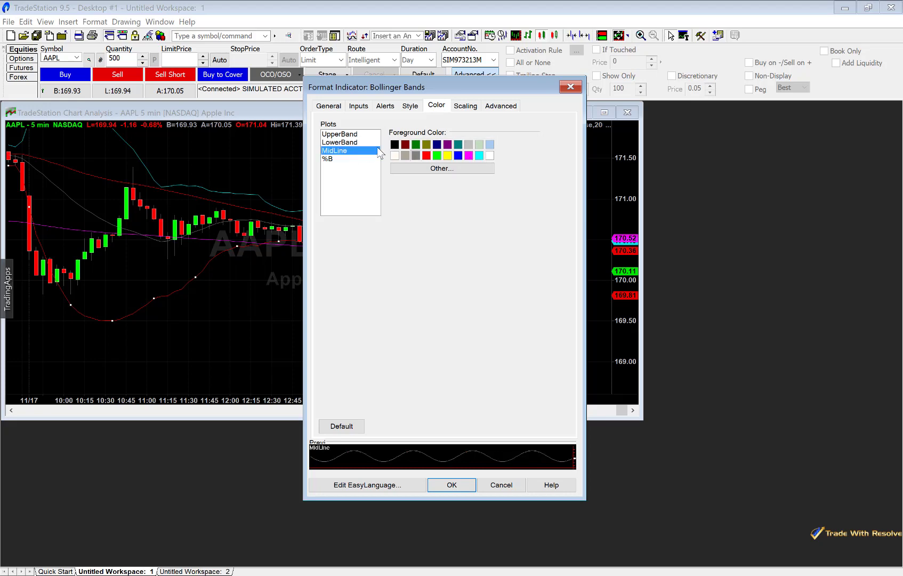
left_click(490, 156)
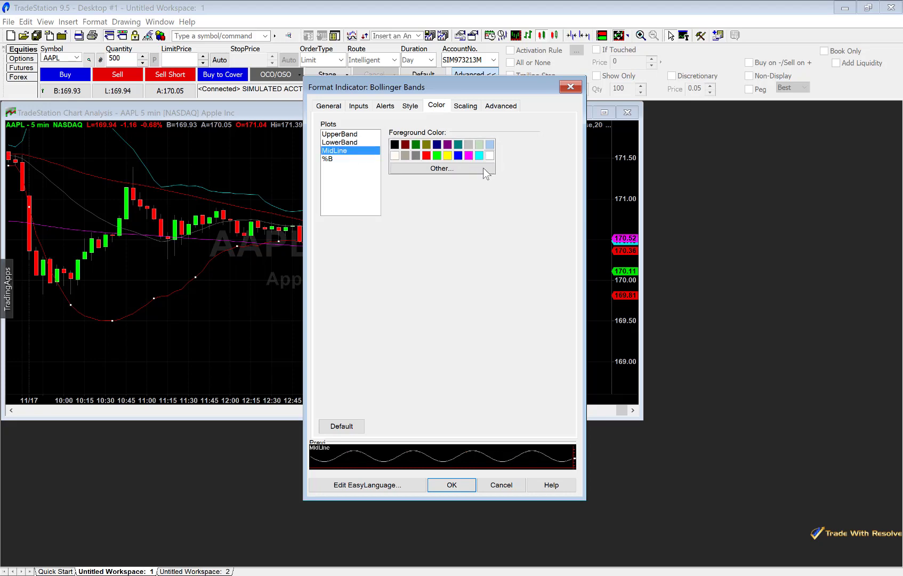
left_click(448, 486)
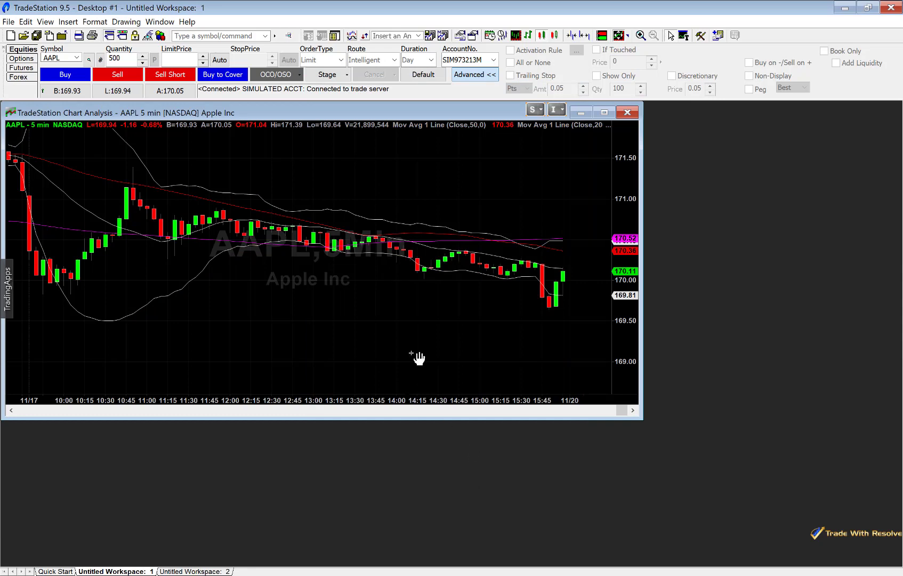
- Insert the Volume Avg indicator into the AAPL chart and make the chart window taller
left_click_drag(368, 270, 231, 249)
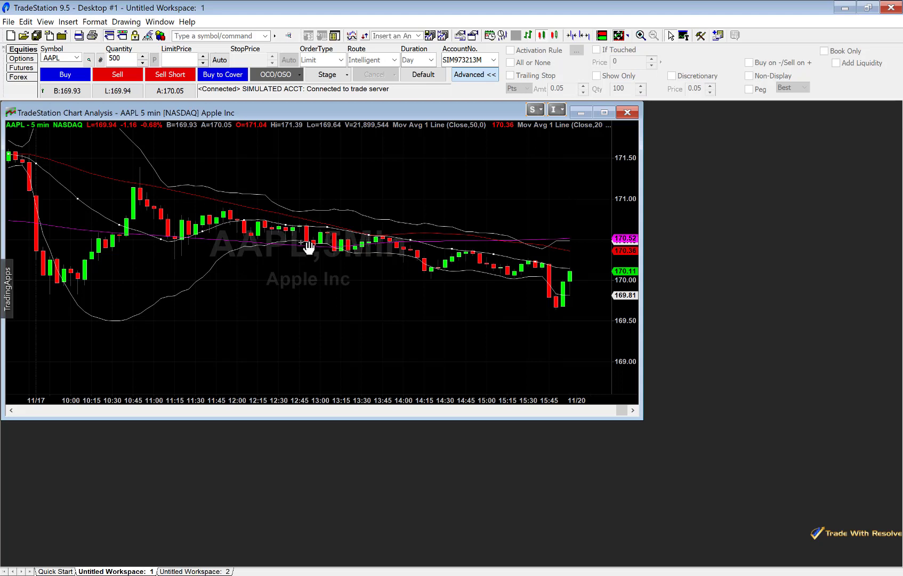
left_click_drag(375, 223, 360, 303)
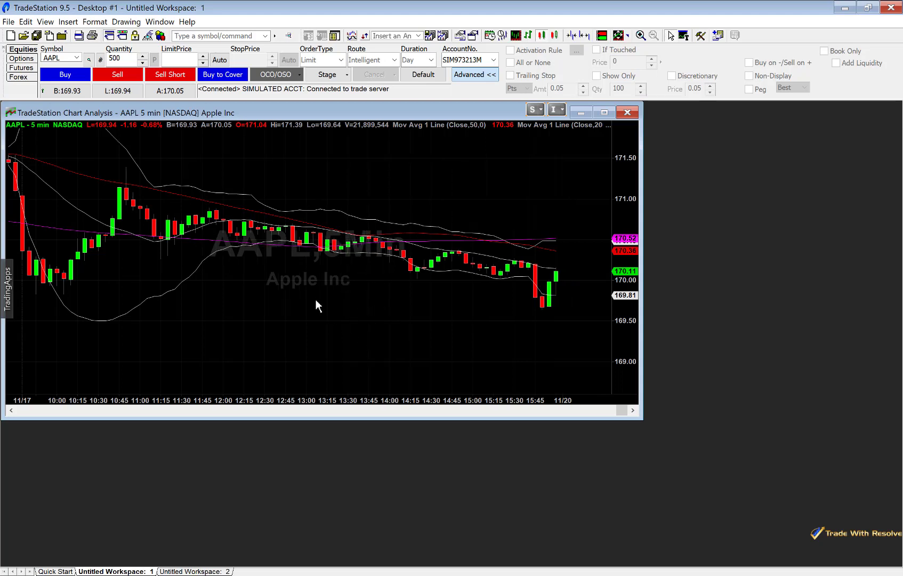
right_click(365, 290)
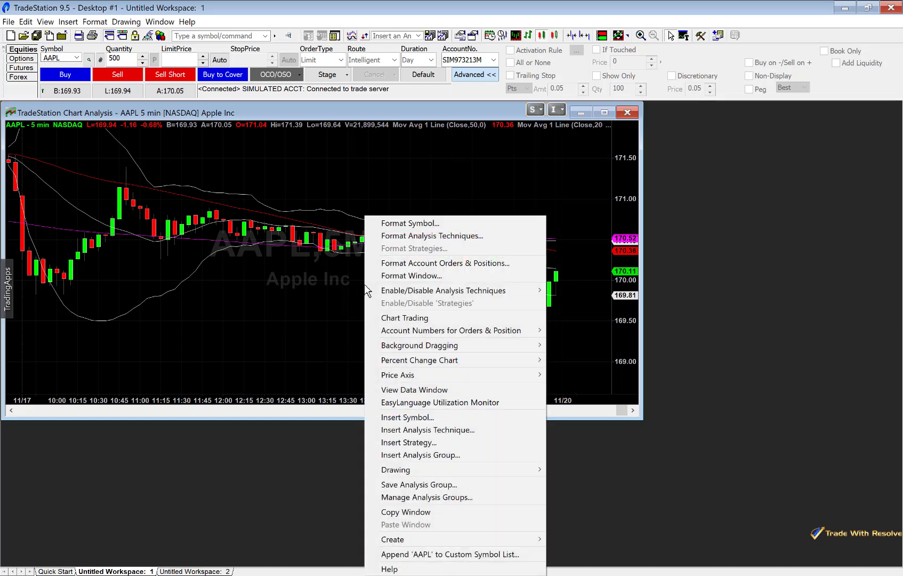
left_click(419, 429)
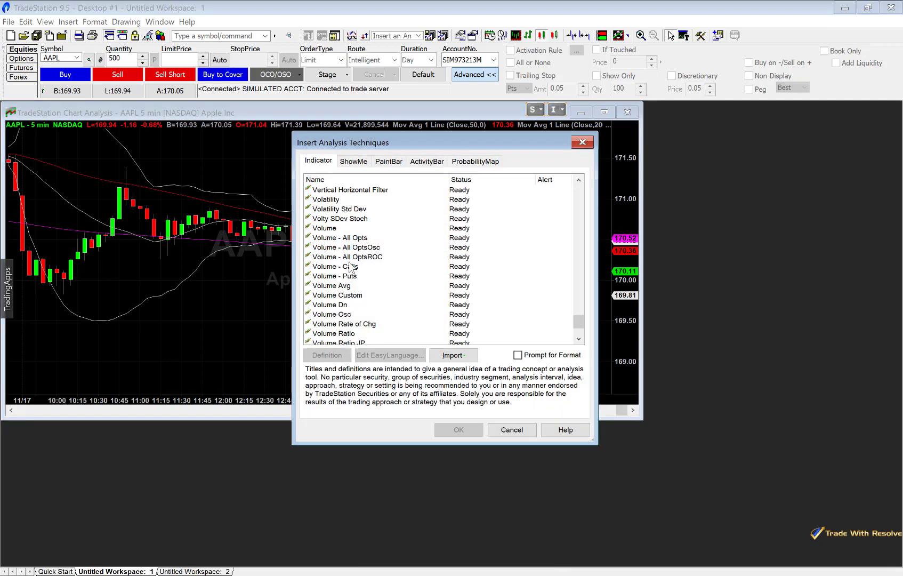
left_click(333, 287)
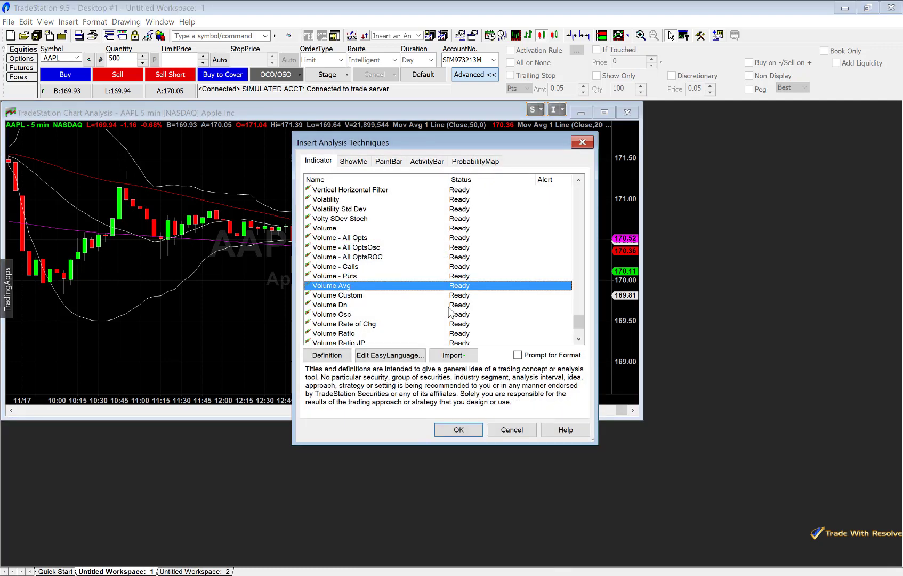
left_click(457, 428)
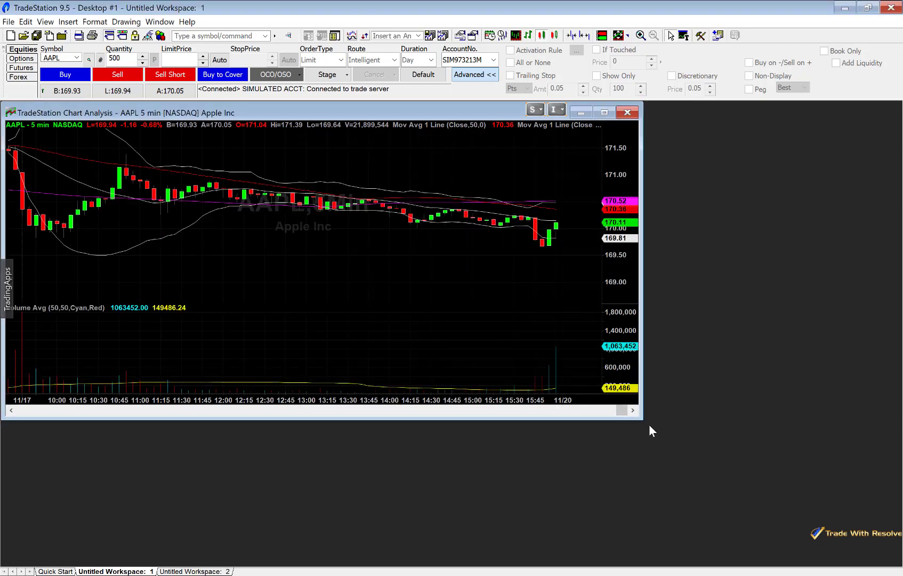
left_click_drag(642, 421, 653, 528)
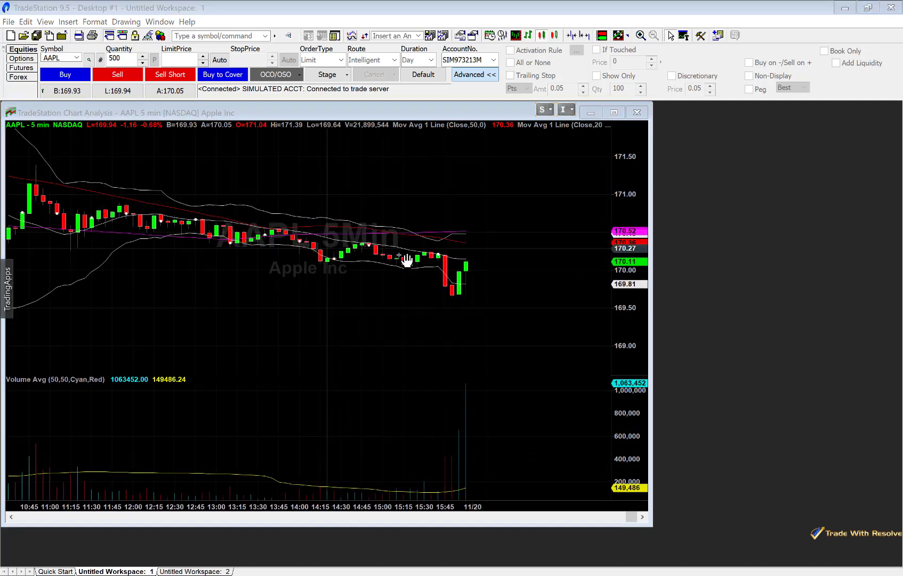
left_click_drag(416, 260, 456, 268)
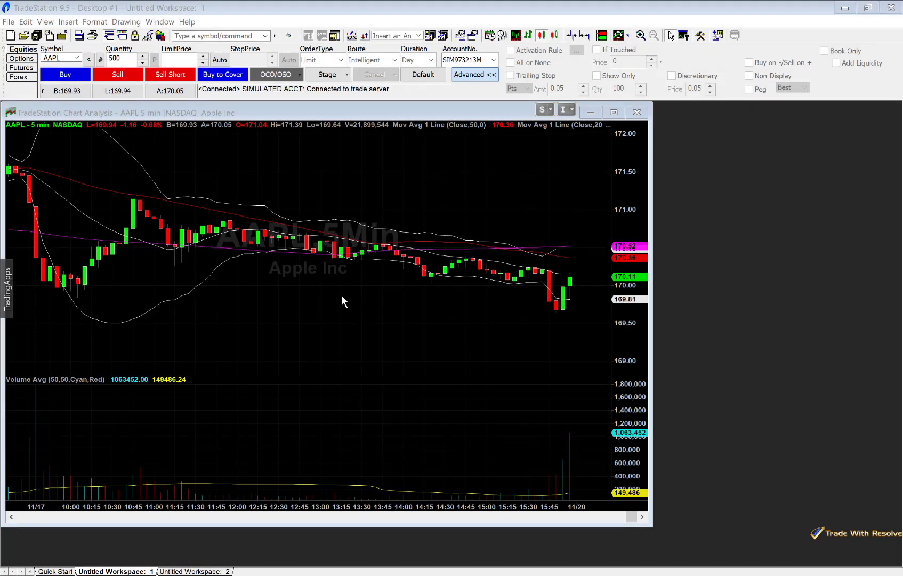
- Review the AAPL chart window's formatting options for background color, status line and font
right_click(357, 285)
mouse_move(397, 289)
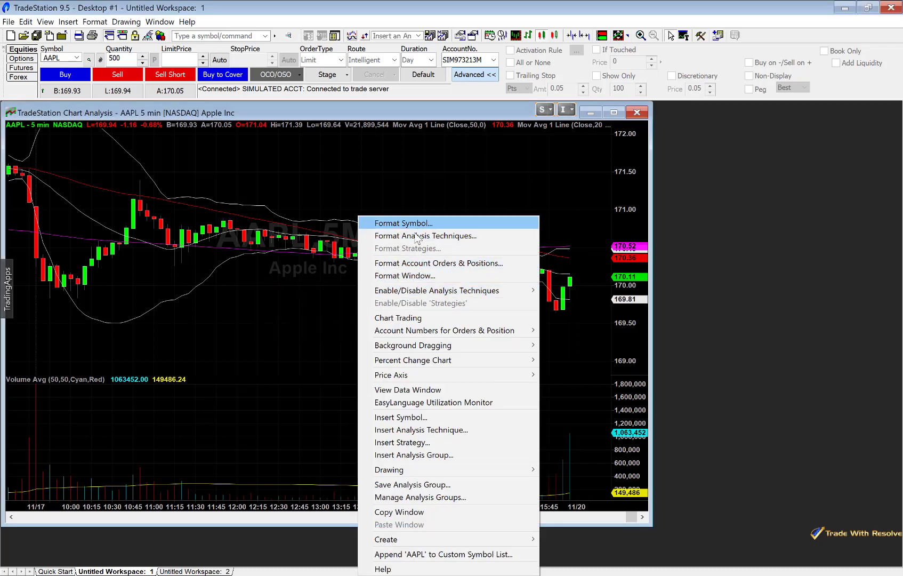
left_click(424, 277)
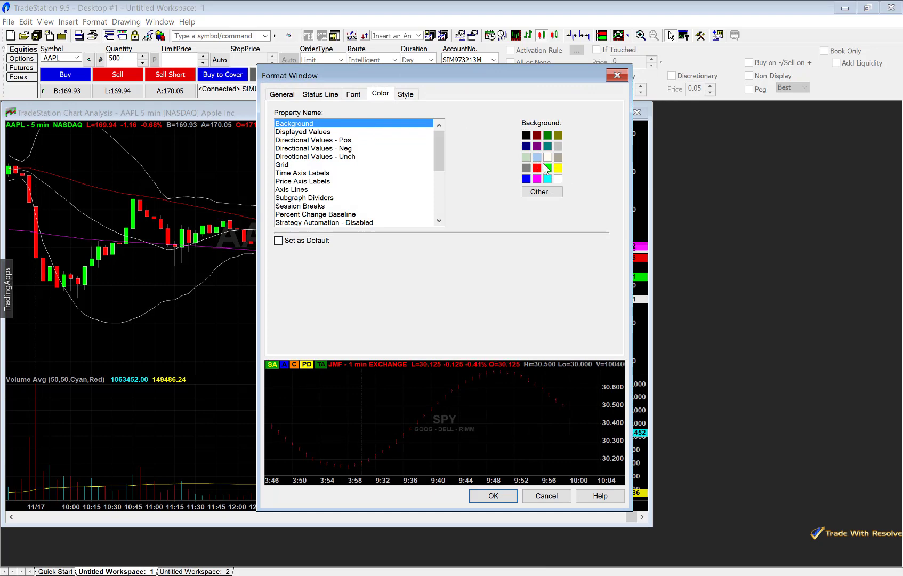
left_click(327, 96)
left_click(353, 96)
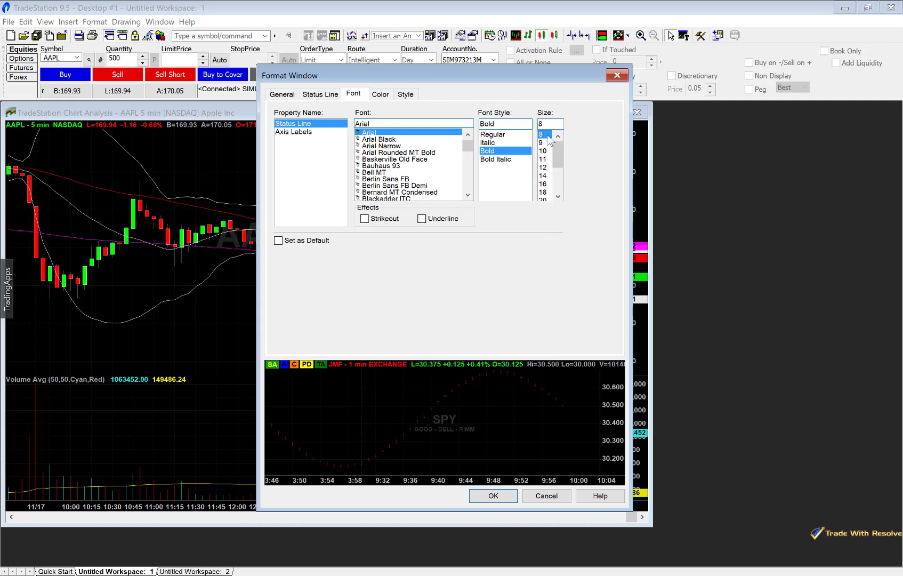
left_click(493, 496)
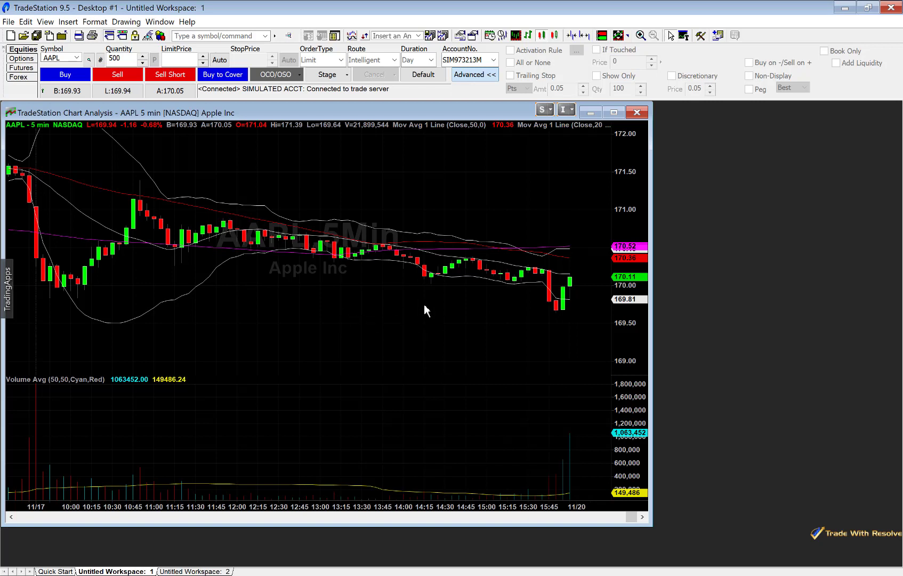
- Save the chart's indicators as an analysis group named Chart3 that is automatically inserted on new Chart Analysis windows
right_click(458, 308)
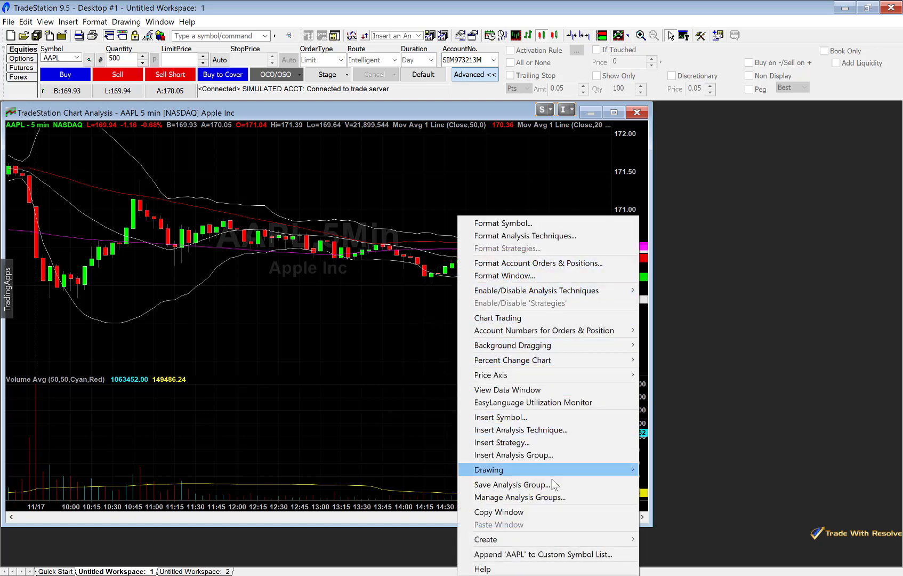
left_click(534, 485)
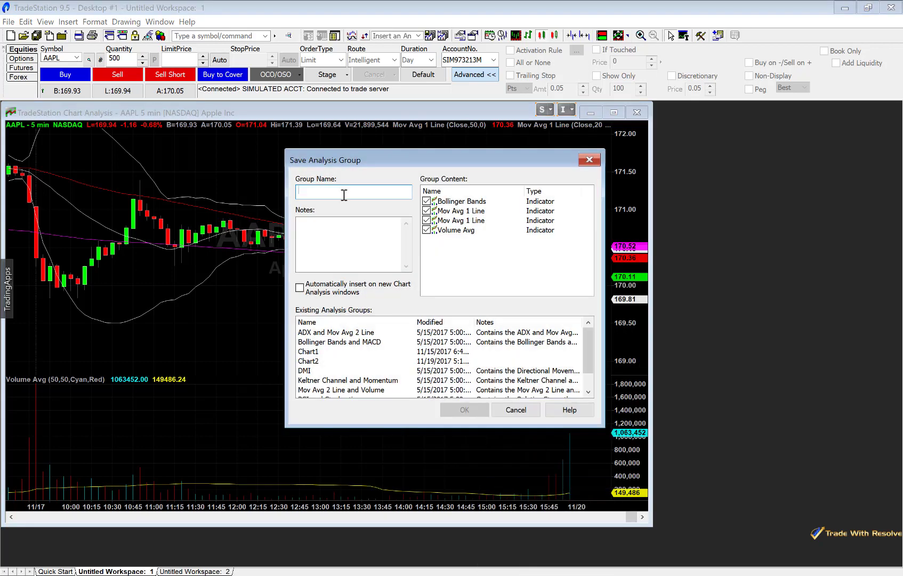
type("Chart3")
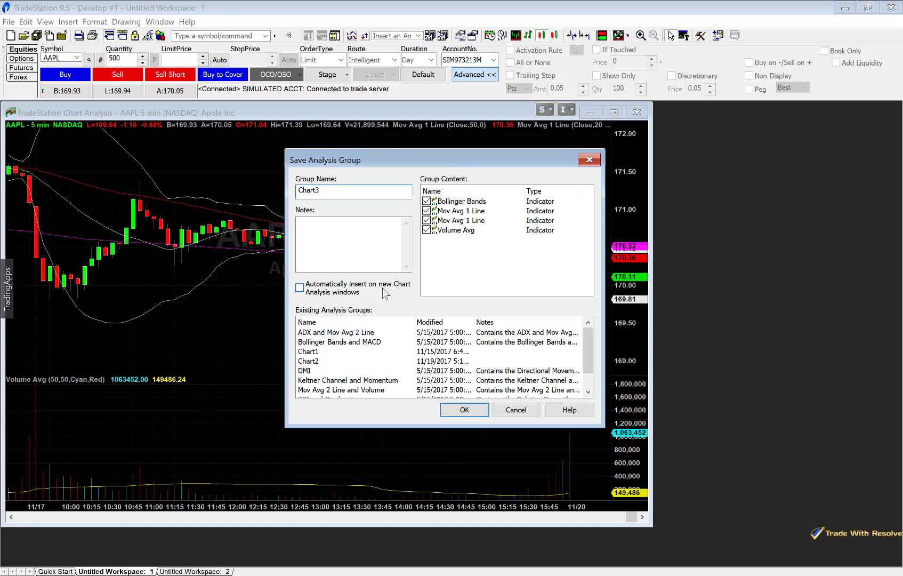
left_click(300, 288)
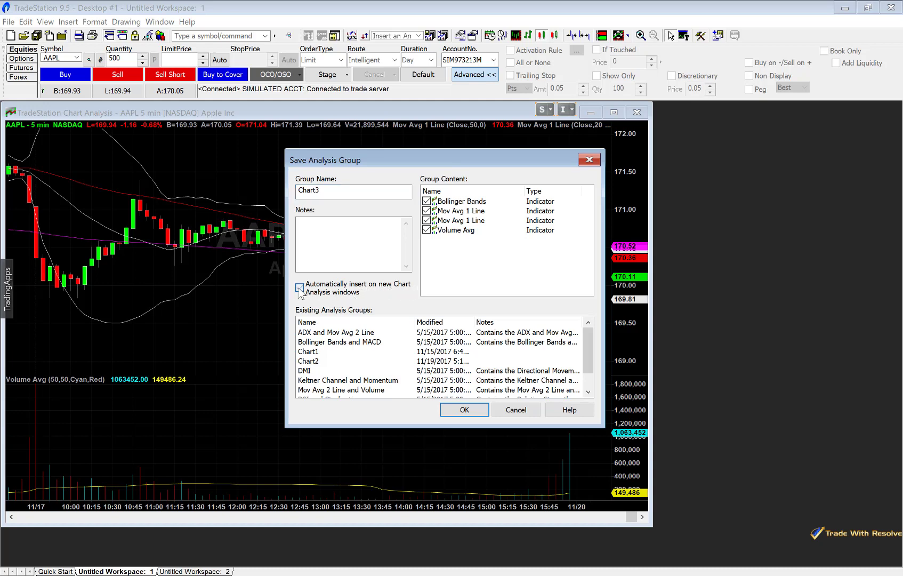
left_click(469, 411)
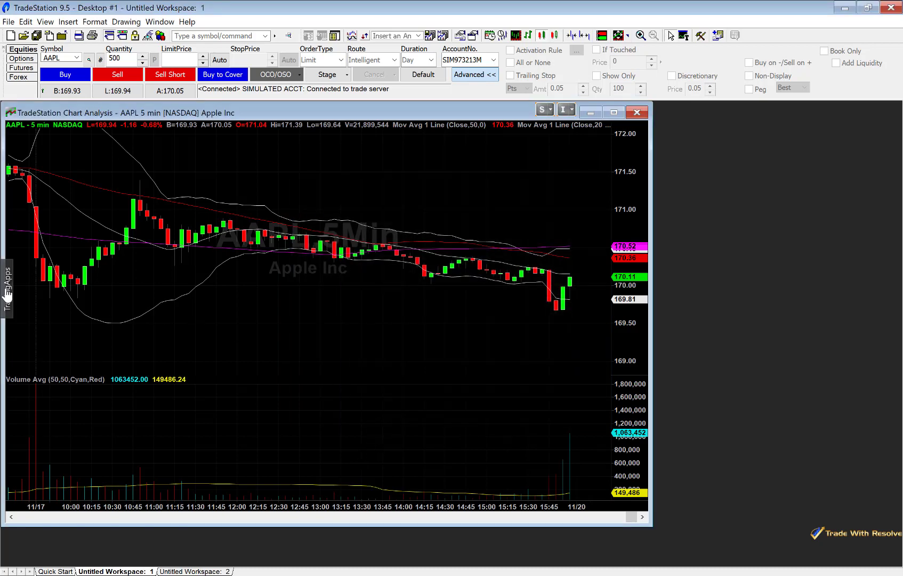
- Open another Chart Analysis window to check the automatic insertion of the saved indicators
left_click(13, 307)
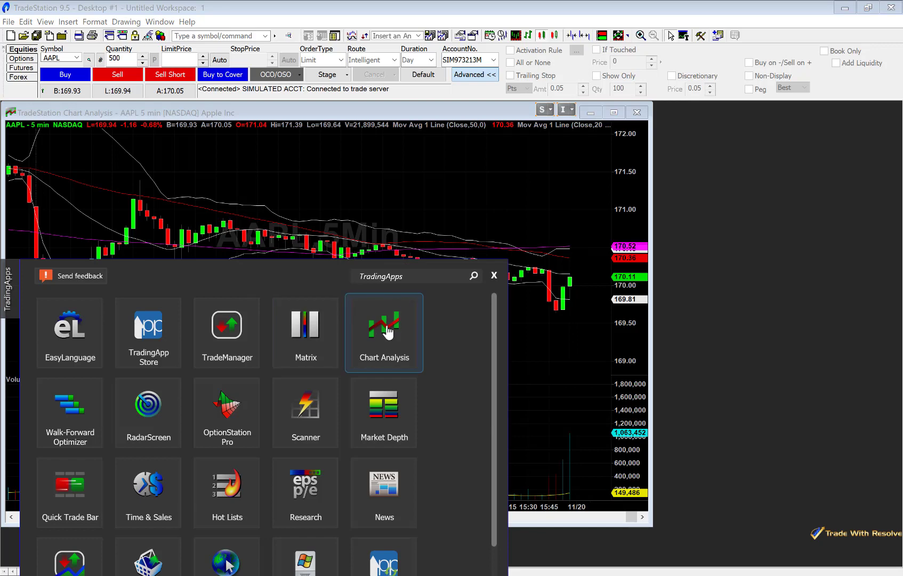
left_click(381, 348)
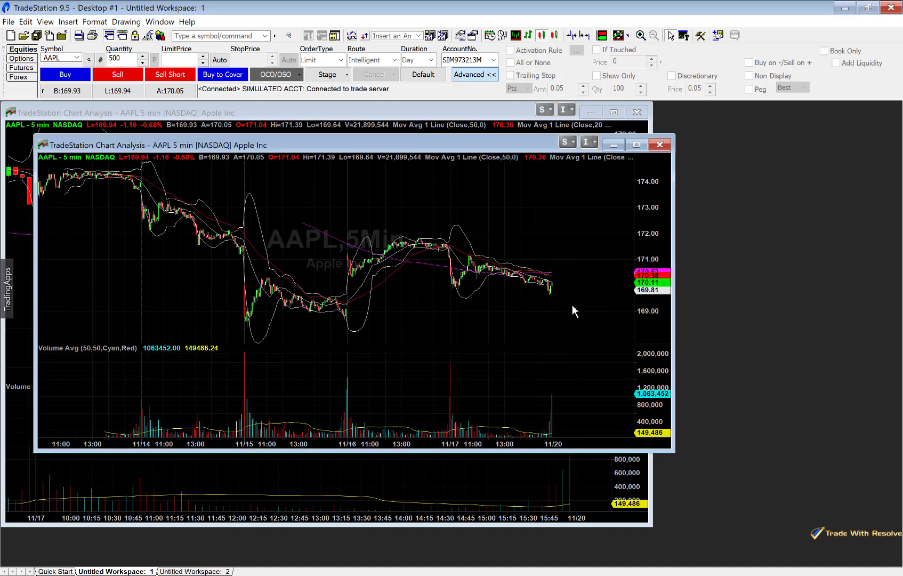
scroll(572, 303, "up", 3)
scroll(565, 311, "up", 2)
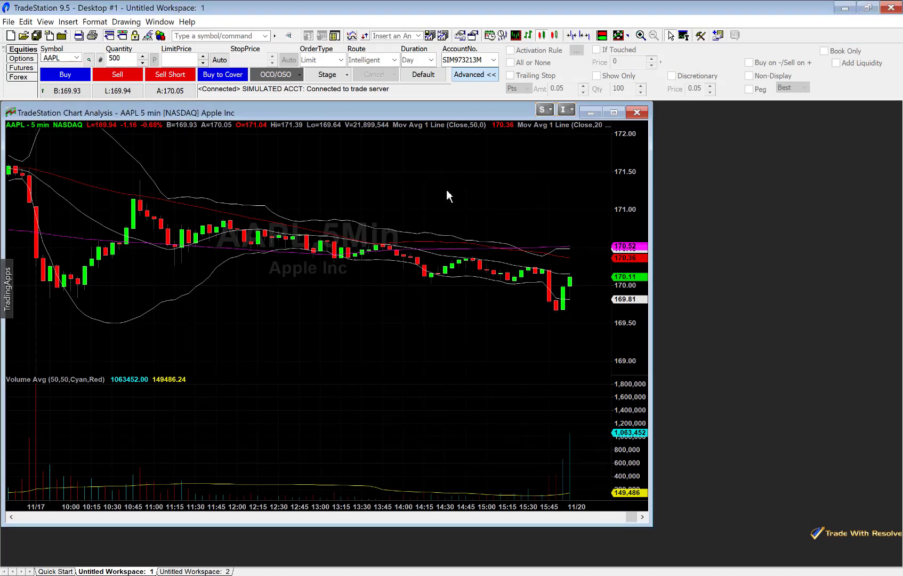
- Change the chart's symbol from AAPL to FB, and from FB to NFLX
type("fb")
key("Return")
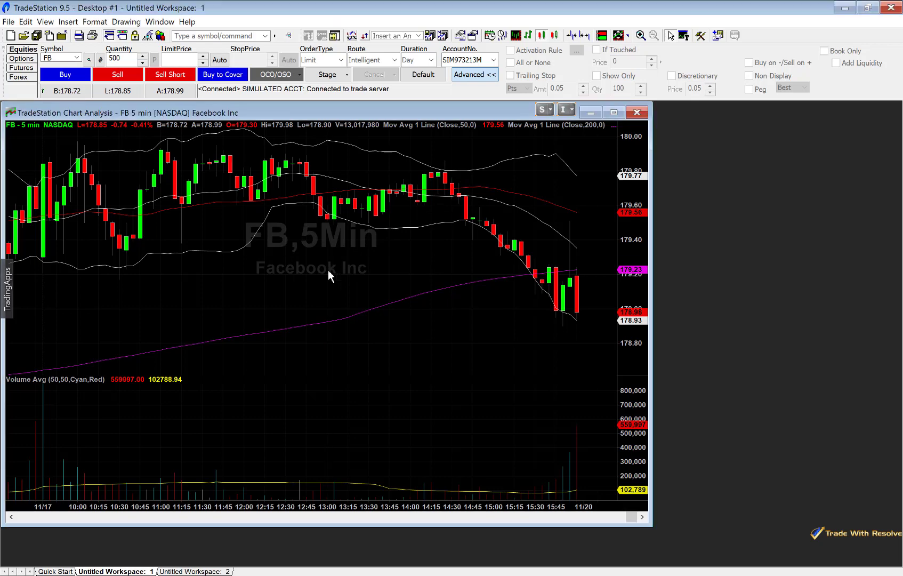
type("n")
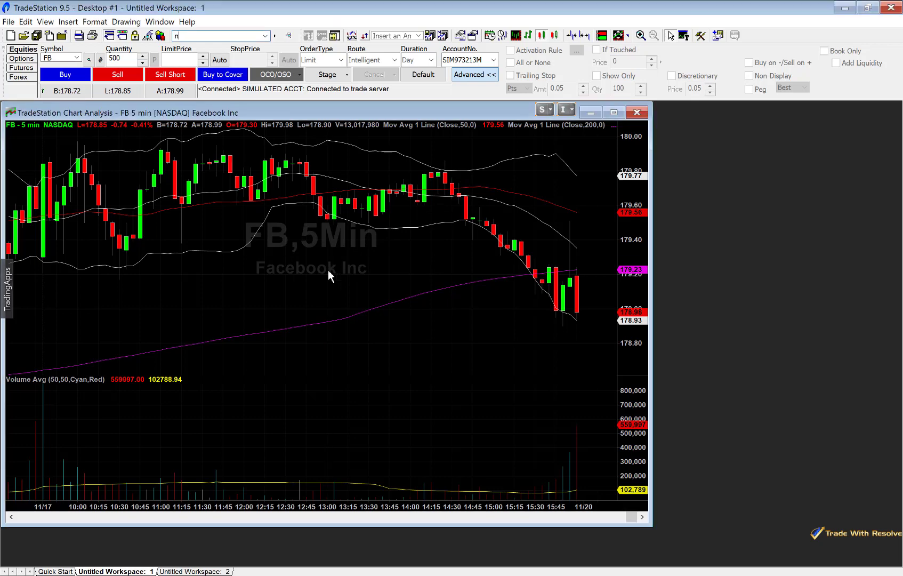
type("flx")
key("Return")
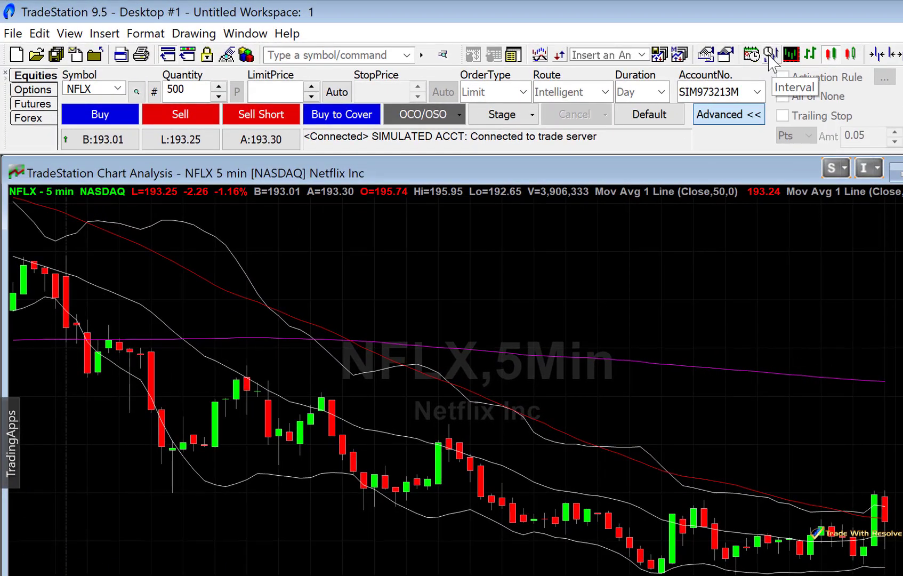
- Set the NFLX chart's bar interval to 15 minutes
left_click(771, 58)
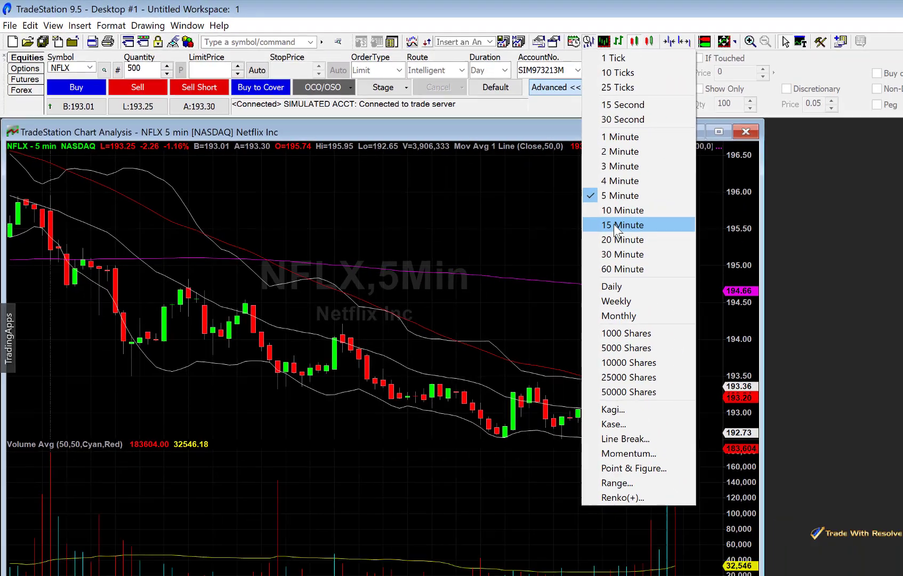
left_click(805, 295)
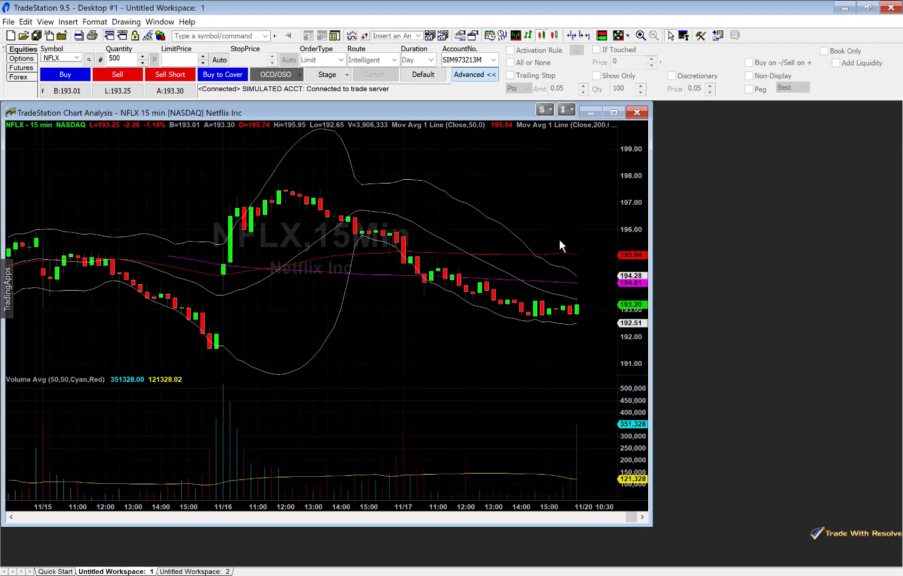